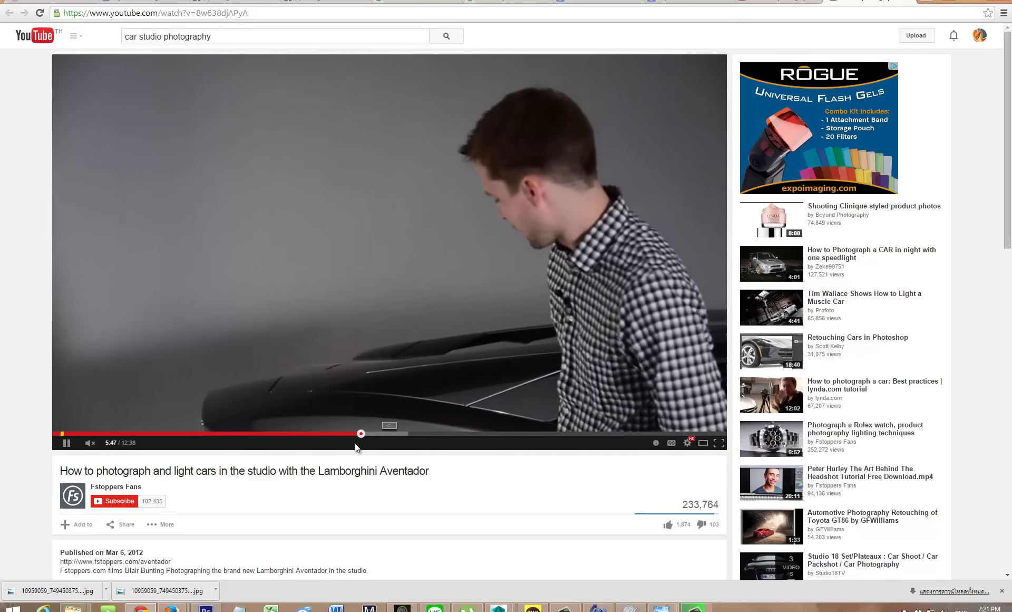
Skim the studio car photography video from about 5:59 to 8:03, examining how the lights are placed around the Lamborghini.
left_click(371, 432)
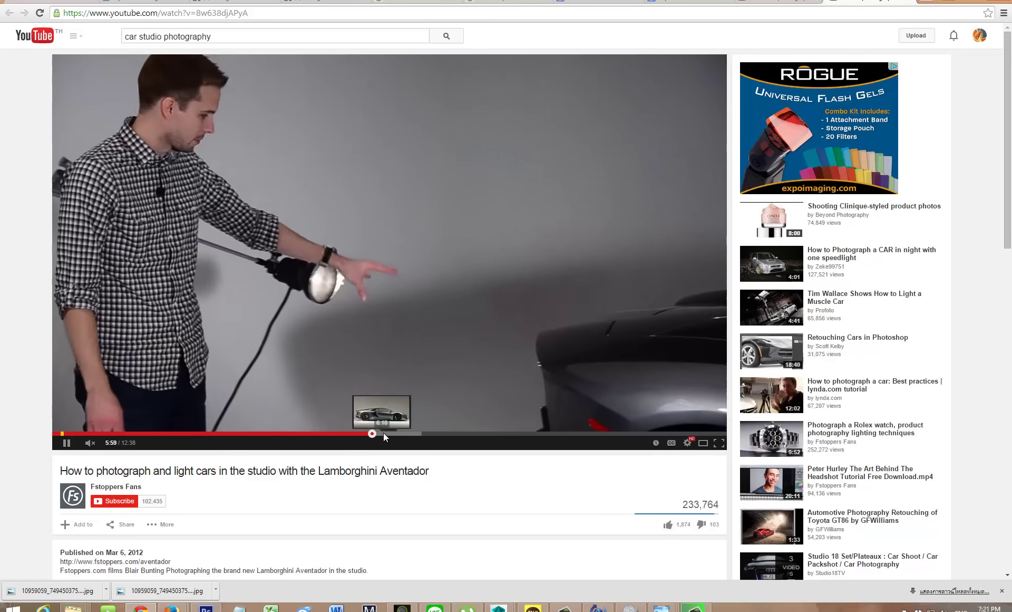
left_click(384, 432)
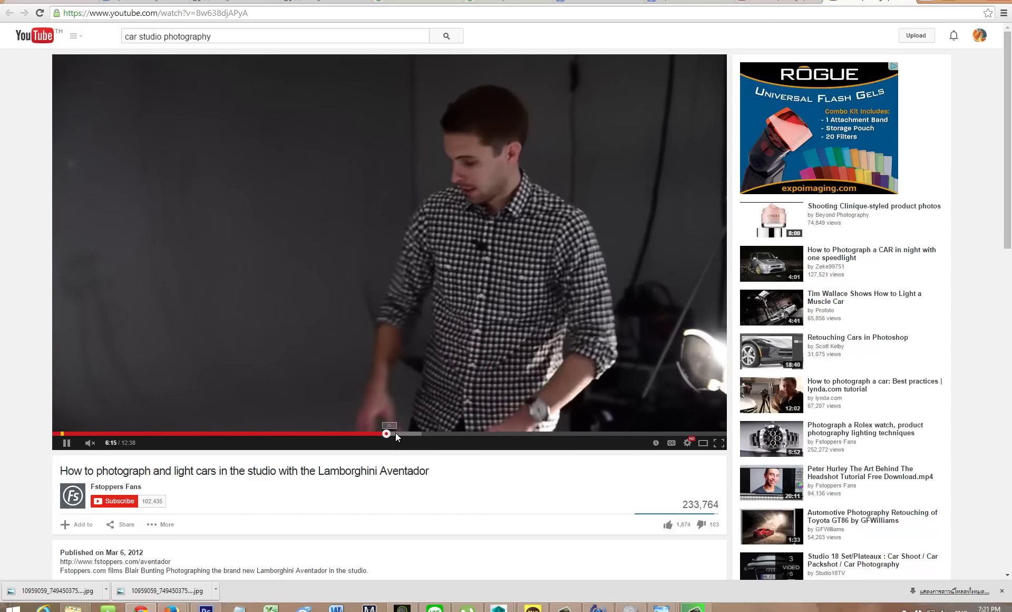
left_click(401, 434)
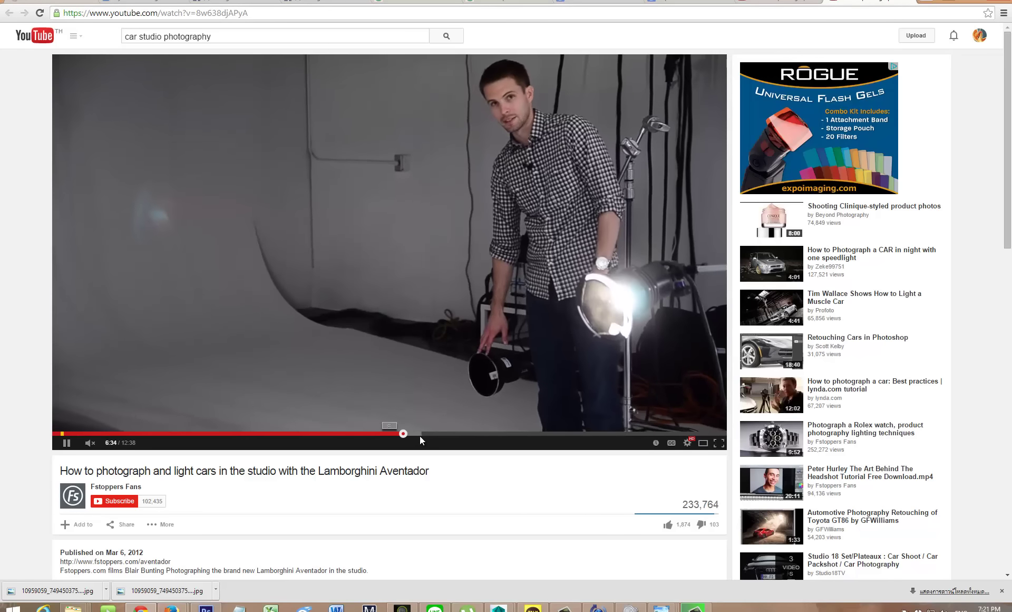
left_click(412, 434)
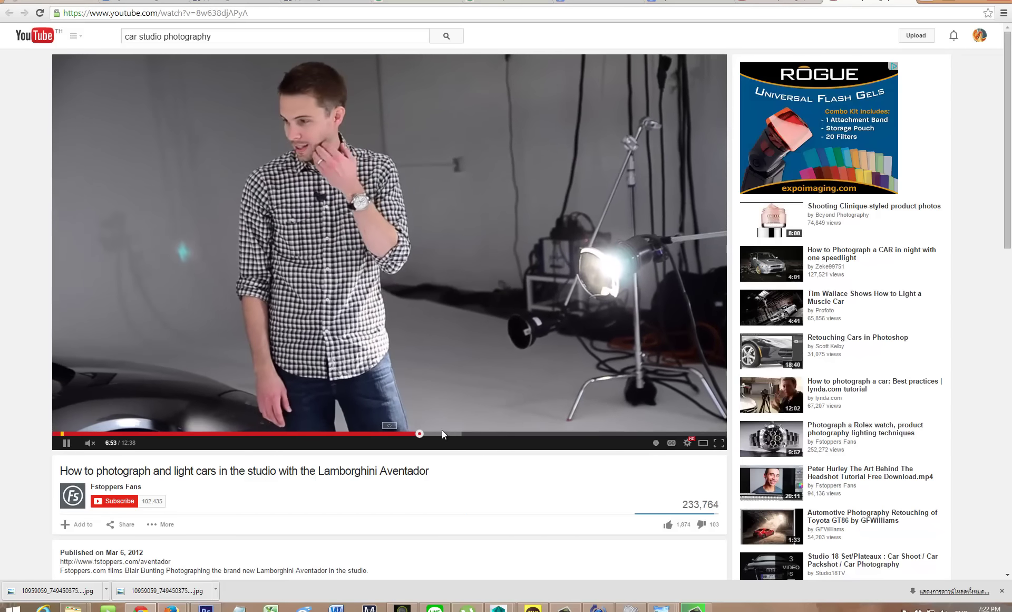
key("Right")
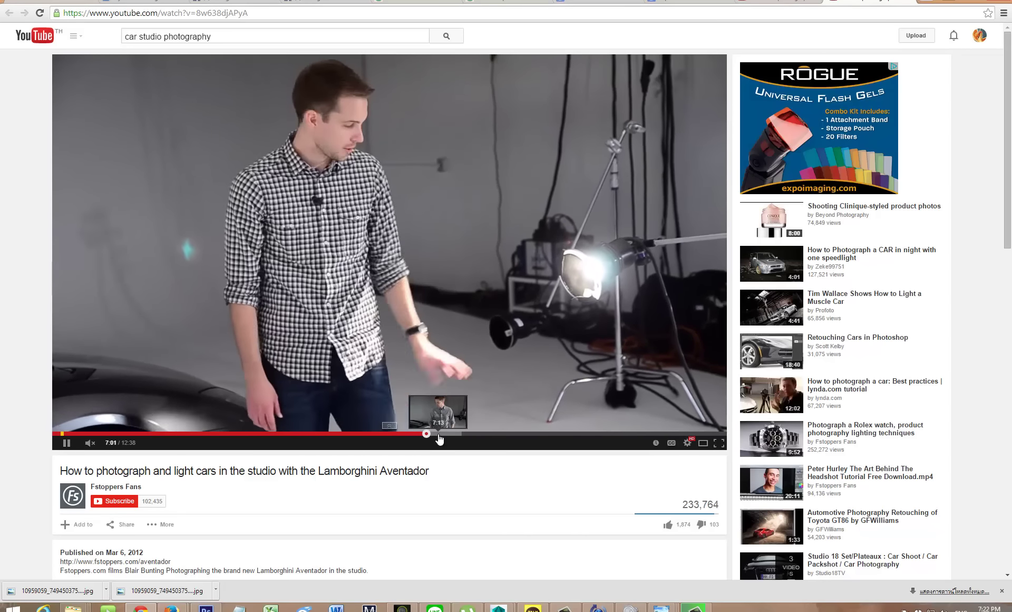
left_click(438, 434)
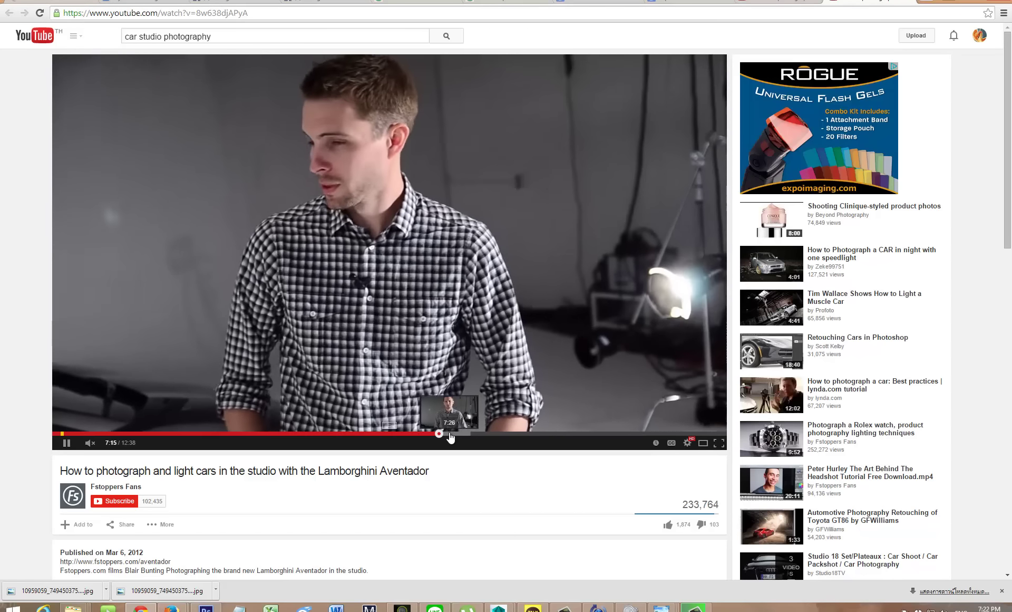
left_click(453, 434)
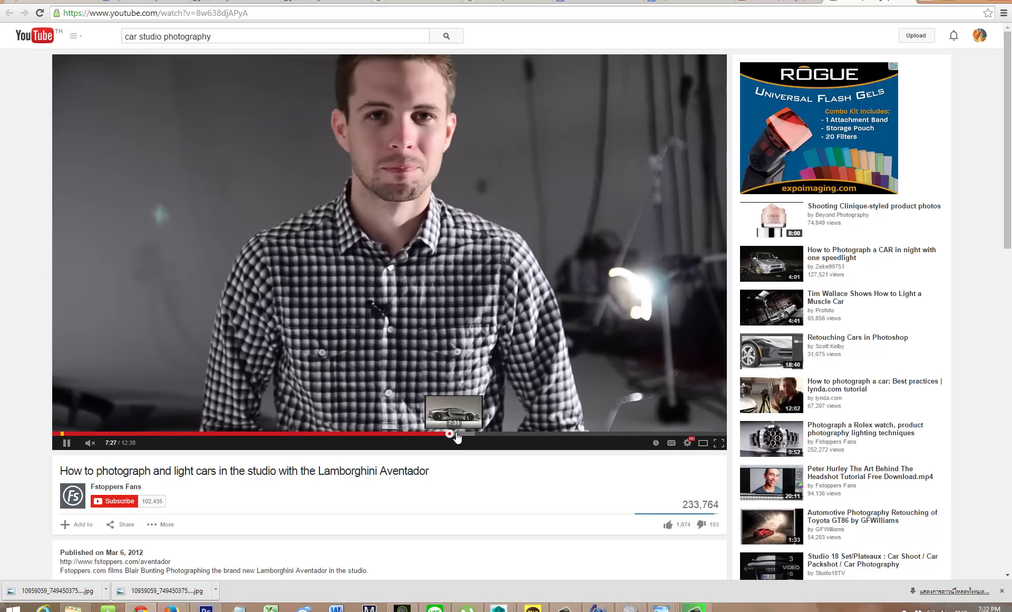
left_click(465, 434)
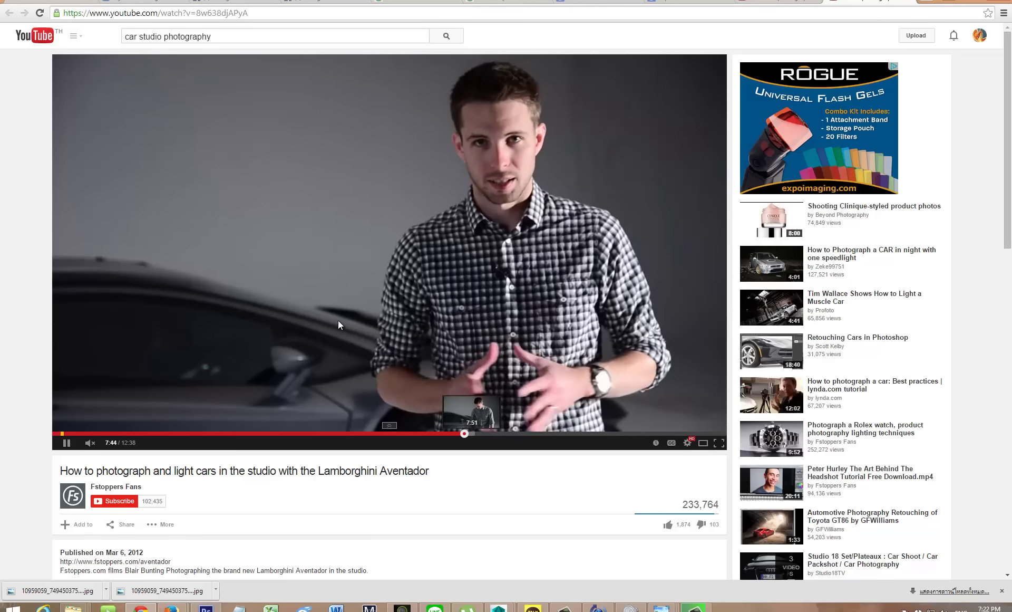
left_click(485, 433)
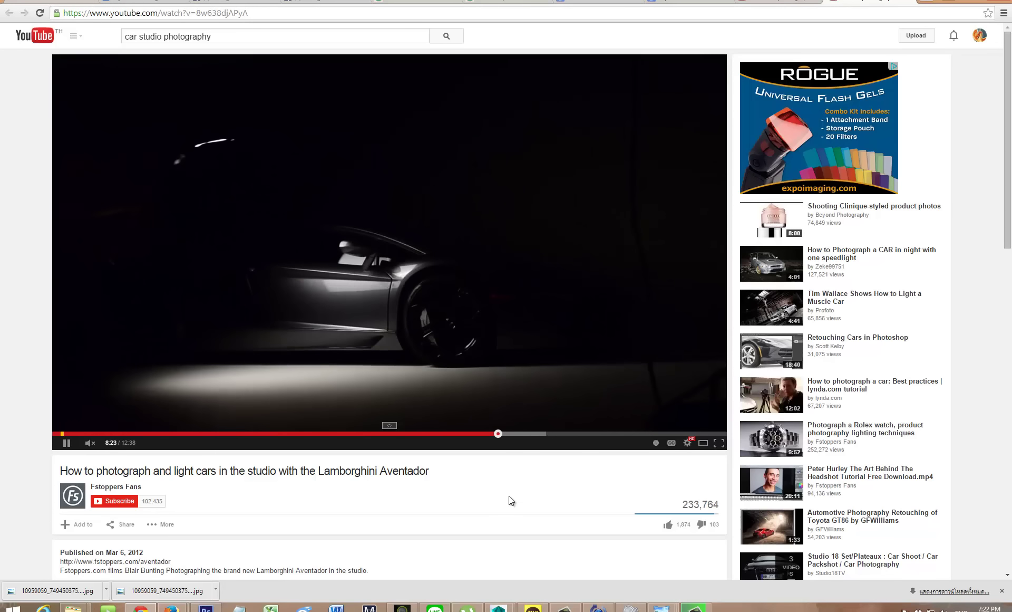
Skim the remaining video through its Retouching section to about 11:34, examining how the side-view car photos are composited and finished.
left_click(517, 433)
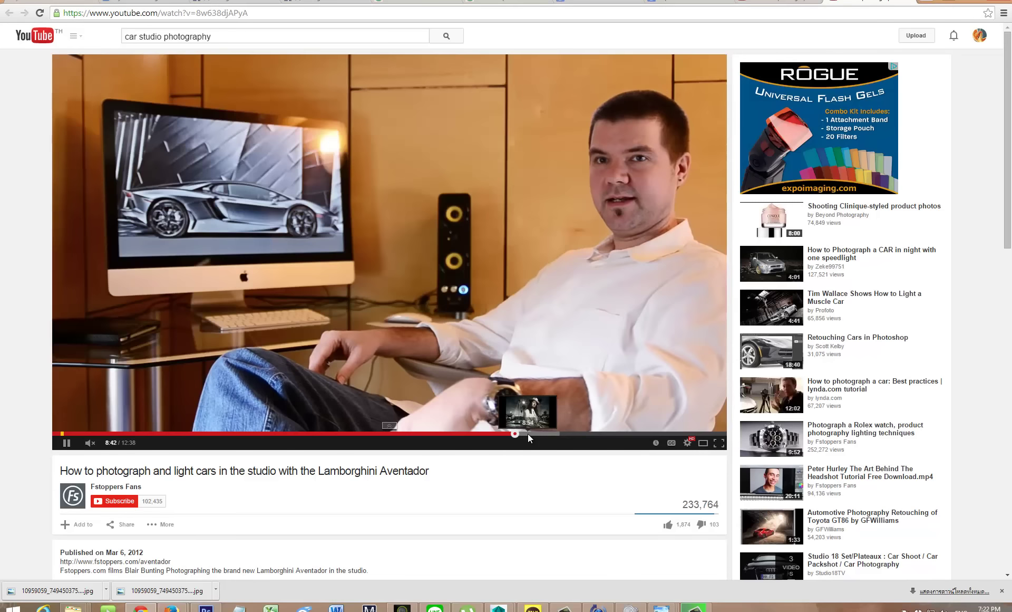
left_click(528, 435)
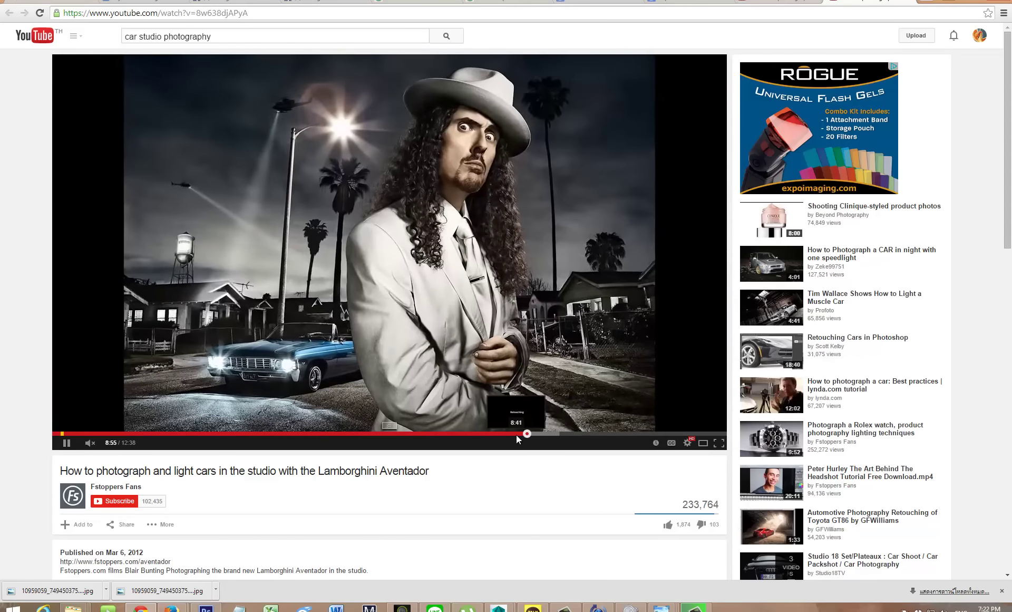
left_click(513, 433)
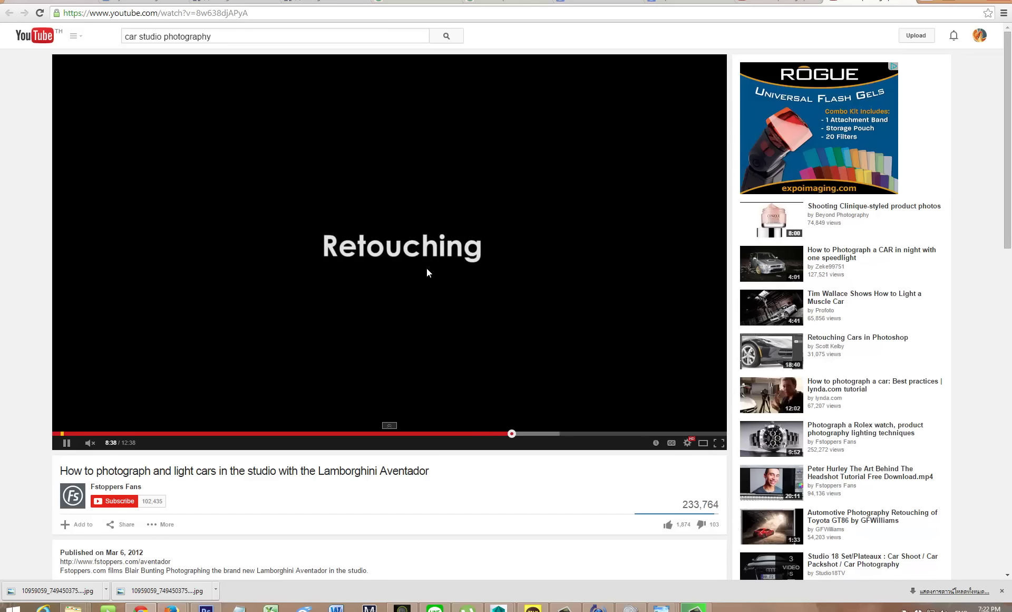
left_click(526, 433)
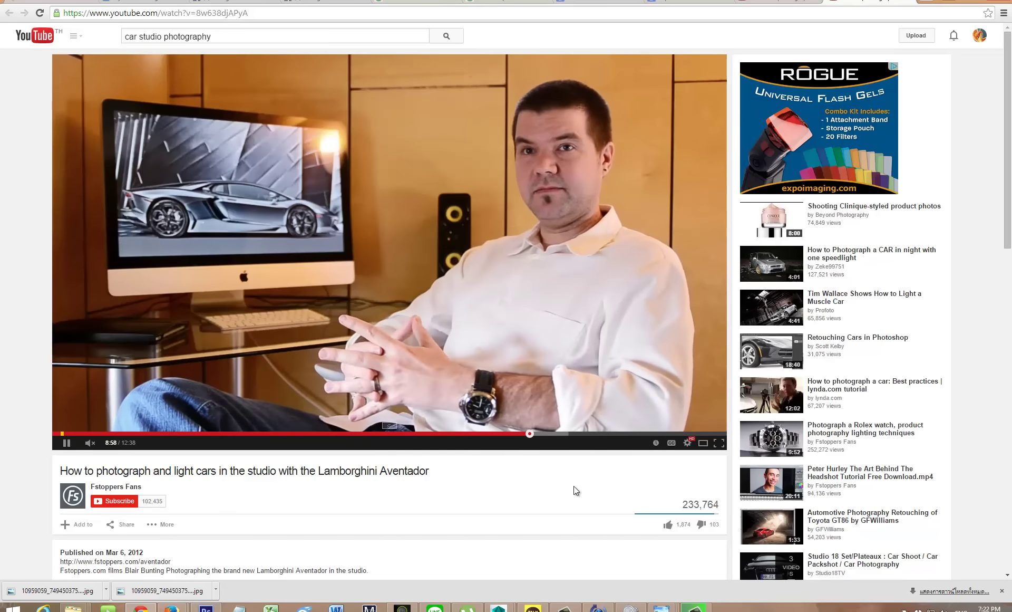
left_click(549, 433)
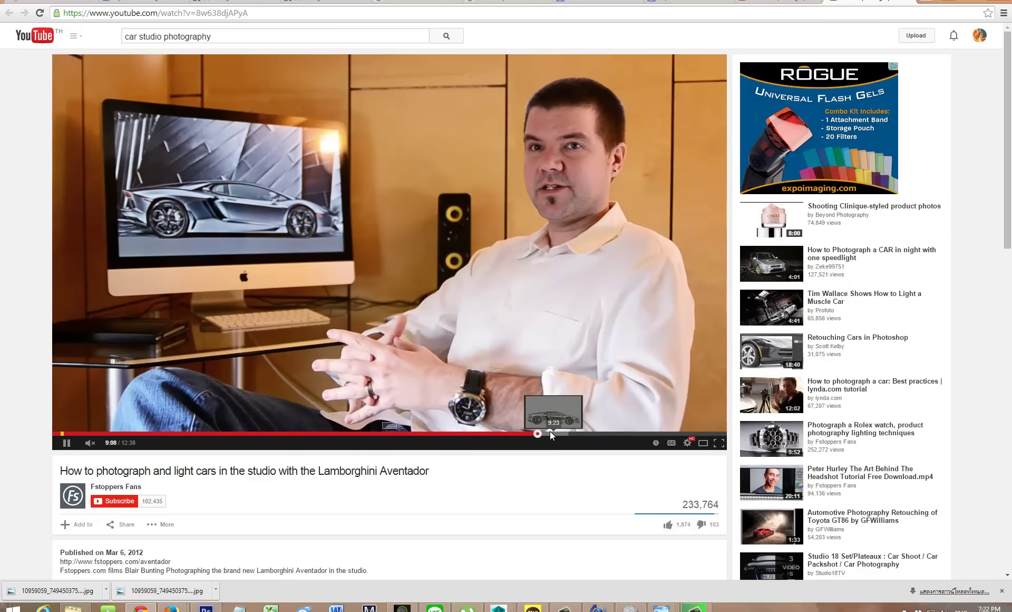
left_click(561, 434)
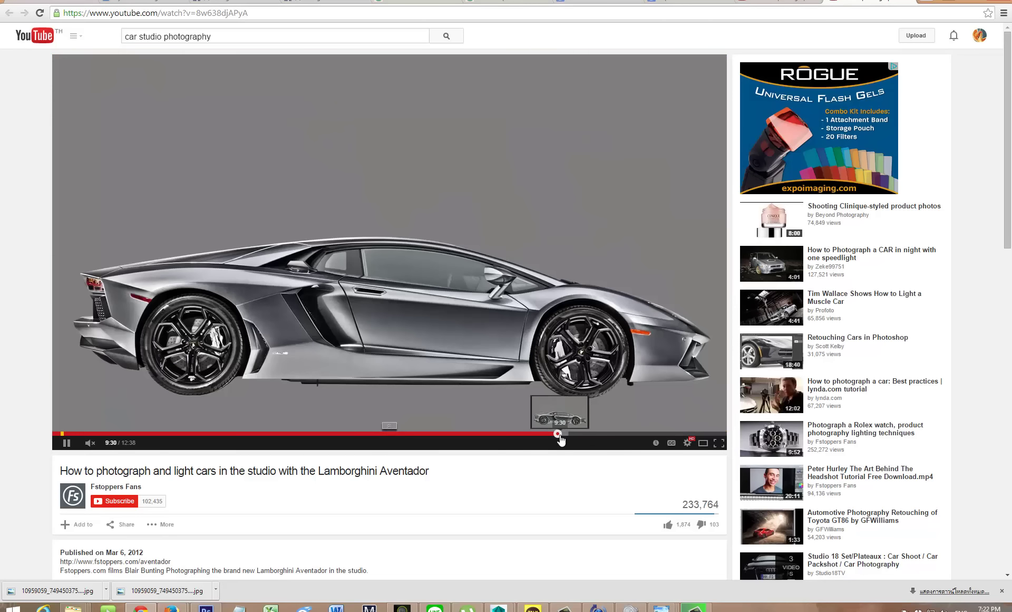
left_click(550, 432)
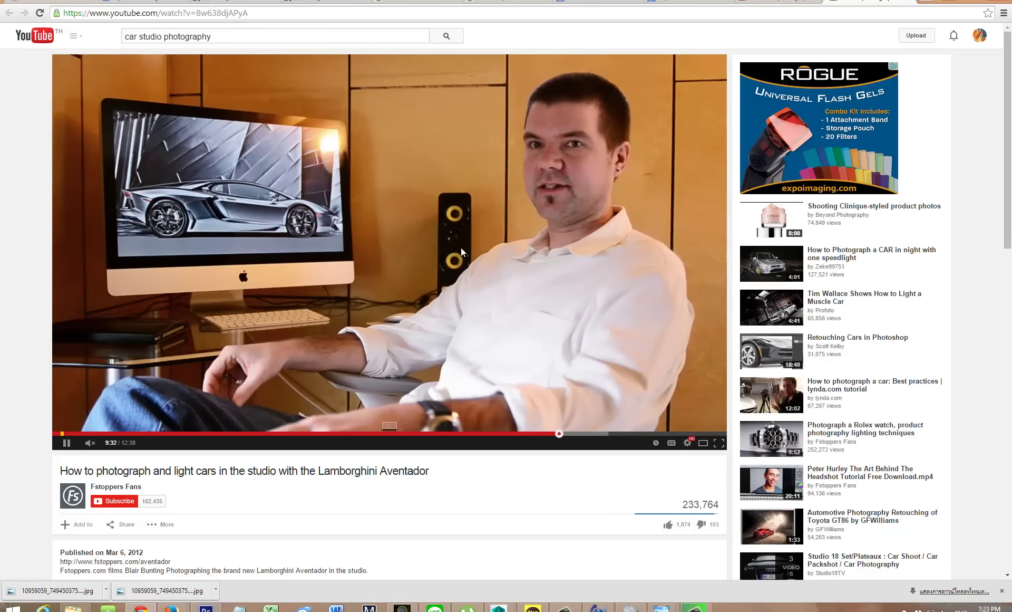
left_click(567, 433)
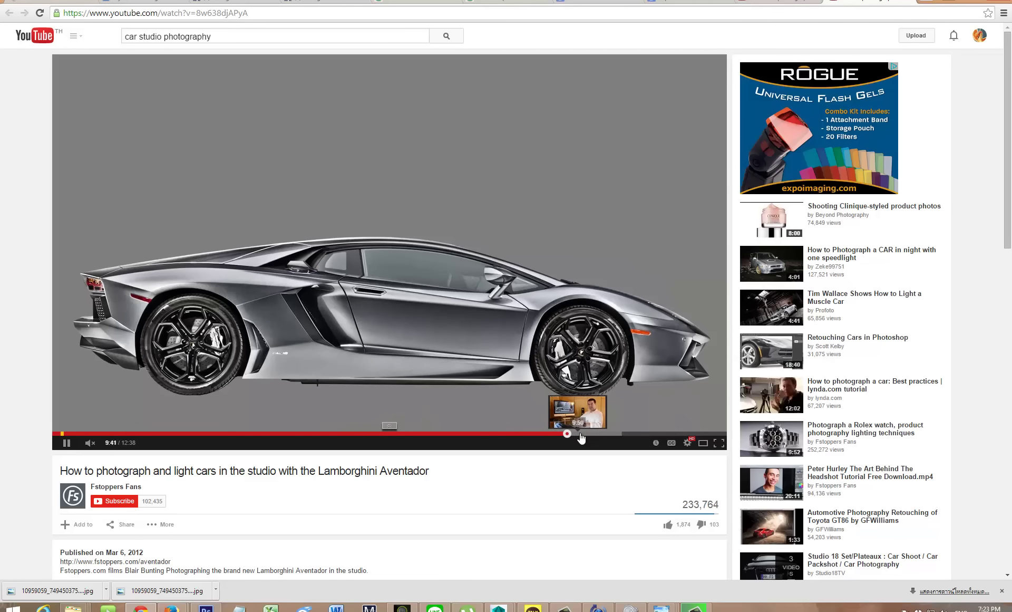
left_click(578, 433)
left_click(591, 433)
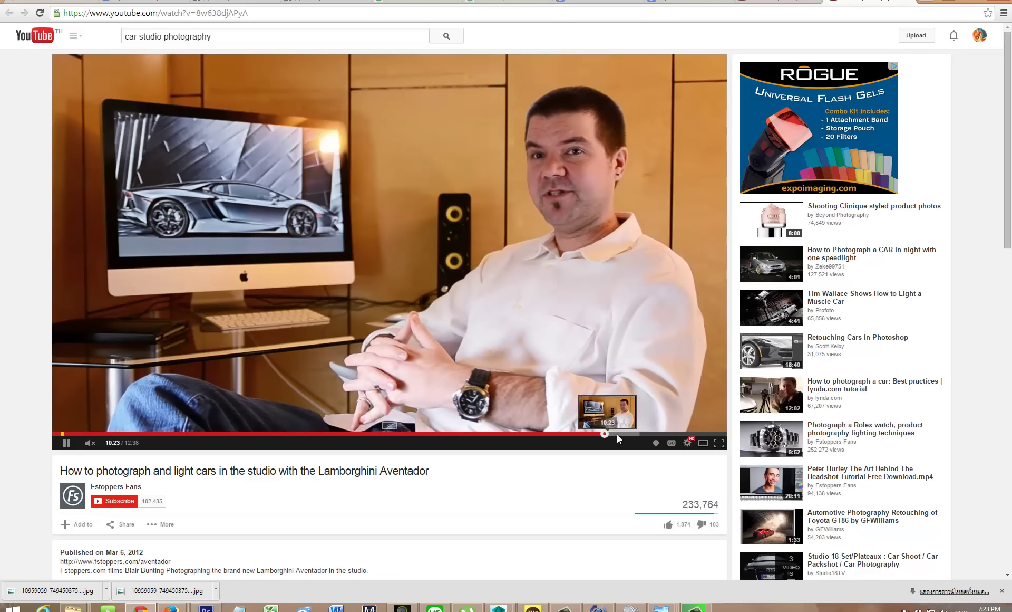
left_click(617, 435)
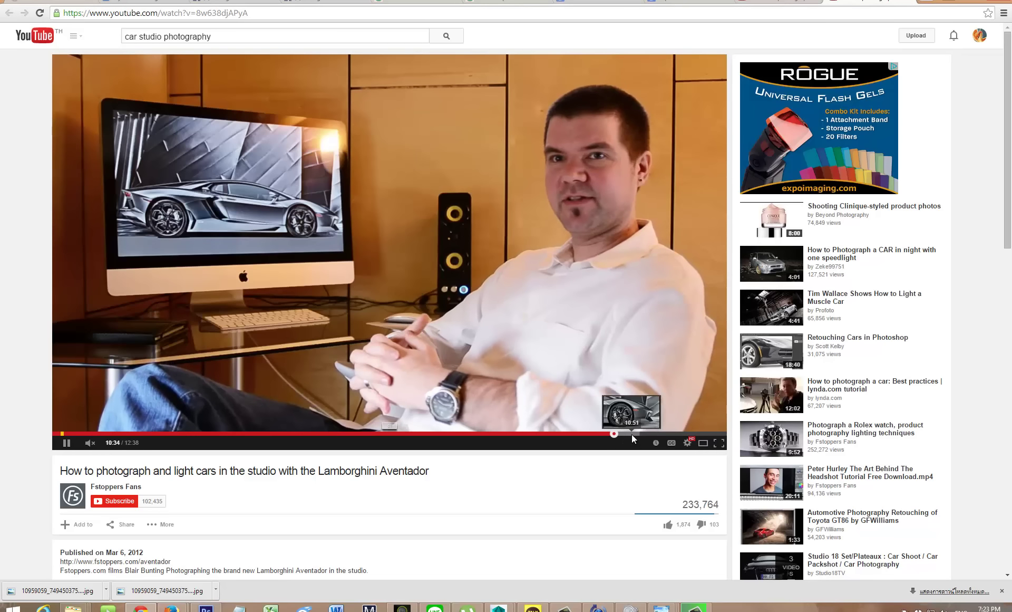
left_click(631, 434)
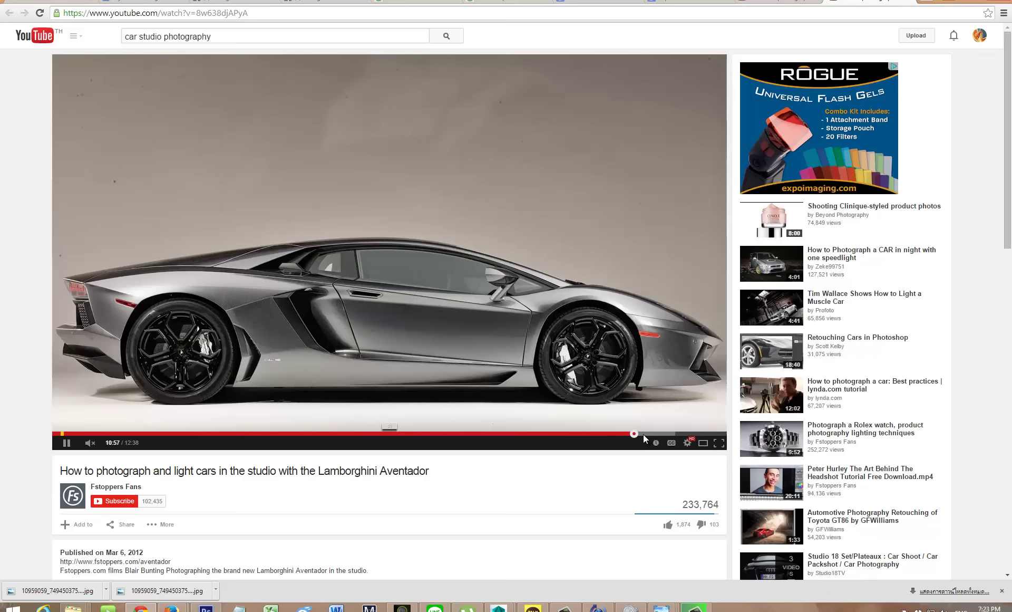
key("Right")
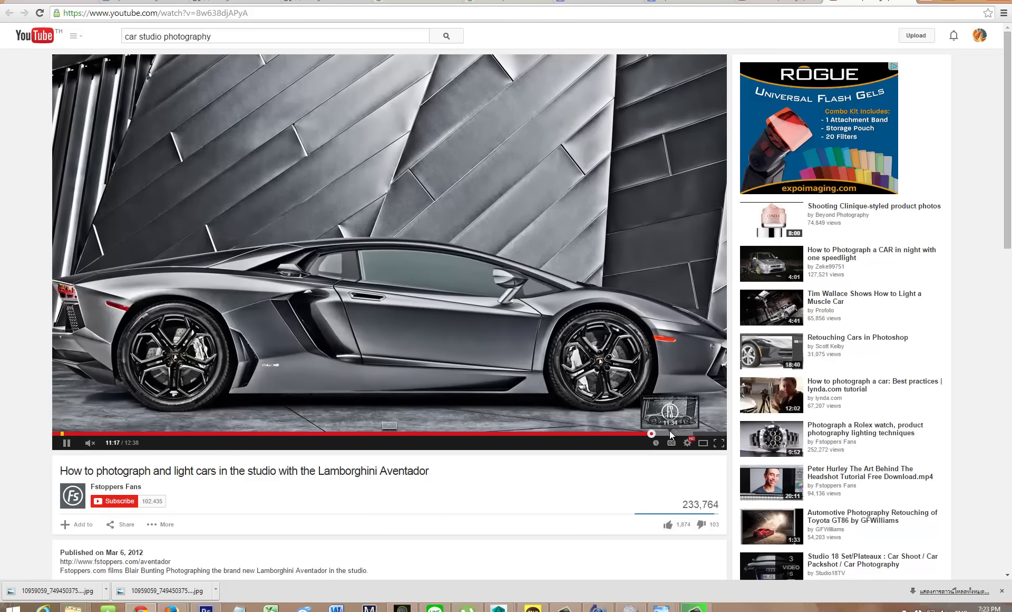
left_click(670, 430)
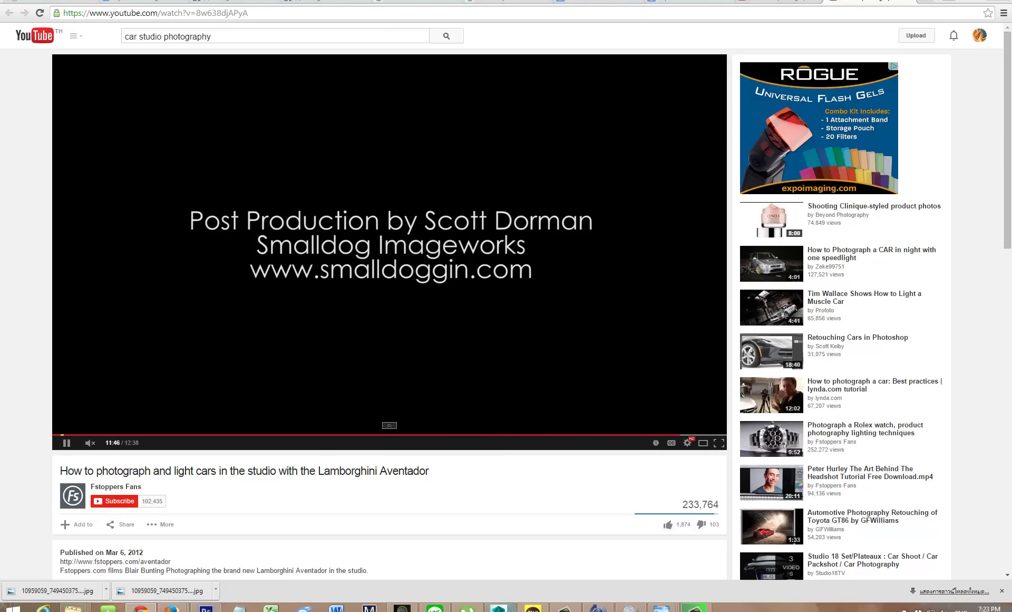
Switch to Maya and frame the whole sedan model in the perspective view.
mouse_move(499, 607)
left_click(522, 556)
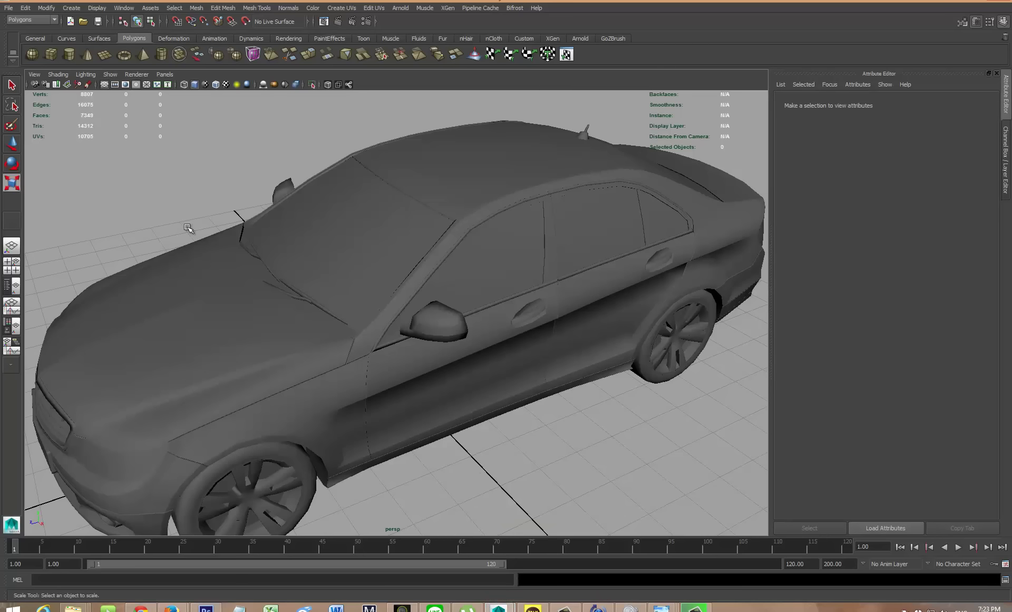
scroll(226, 195, "down", 5)
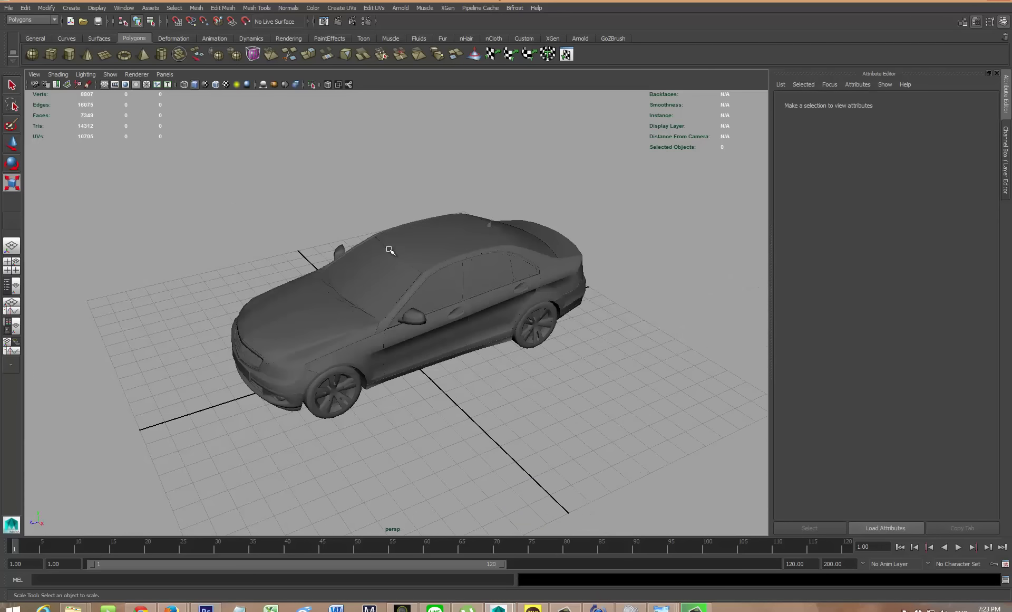
scroll(395, 252, "up", 4)
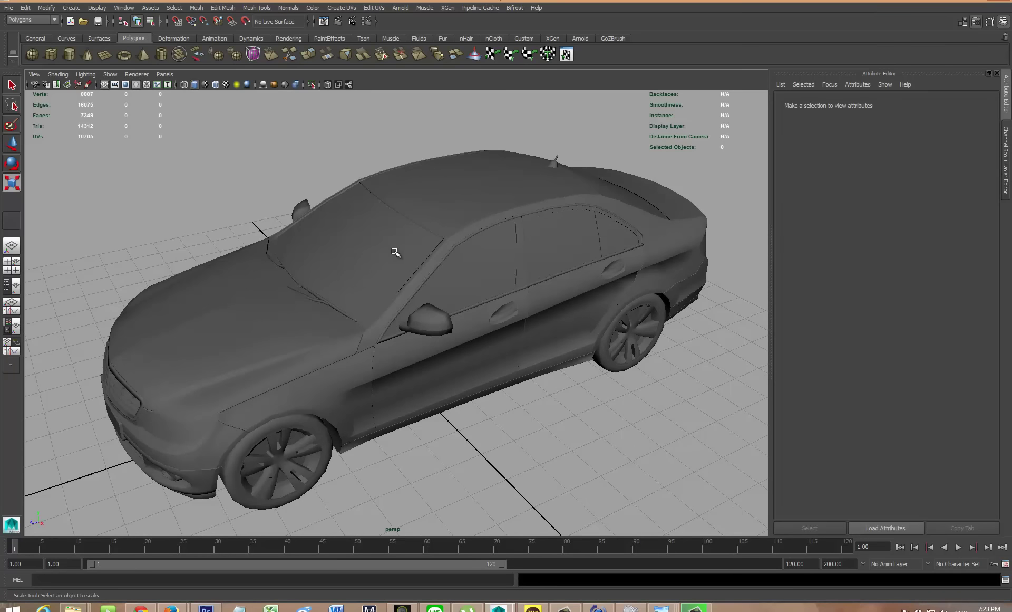
In the mental ray render settings, enable color management to set the default output profile to sRGB, and disable color management again.
left_click(365, 21)
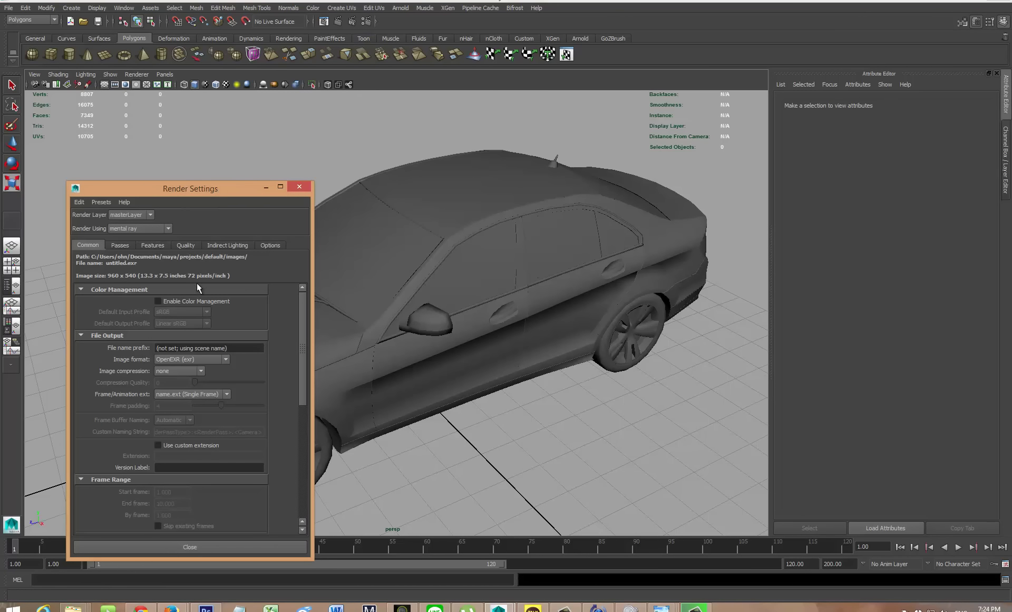
left_click(173, 304)
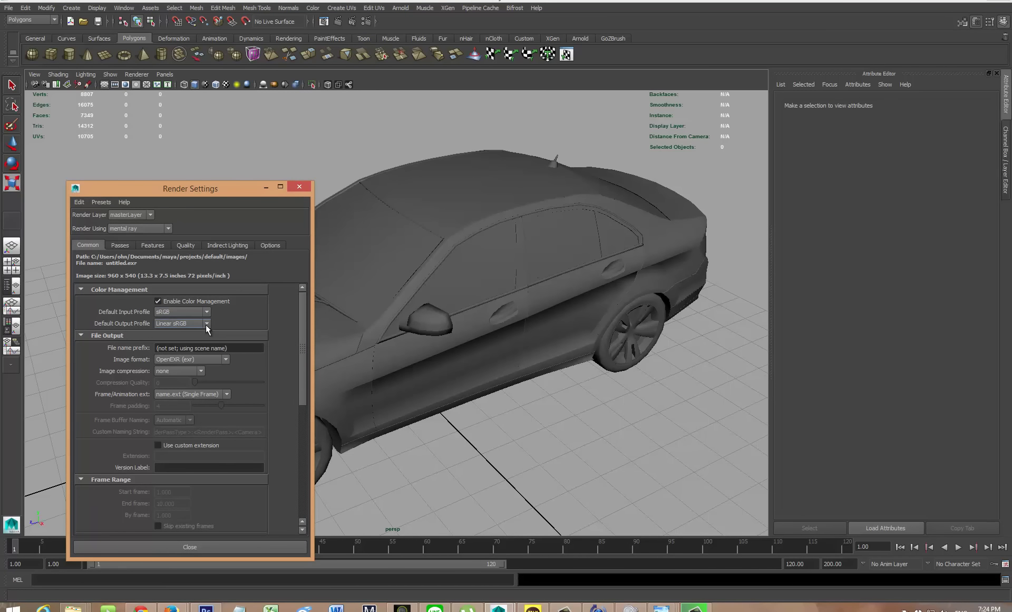
left_click(206, 324)
left_click(195, 340)
left_click(193, 303)
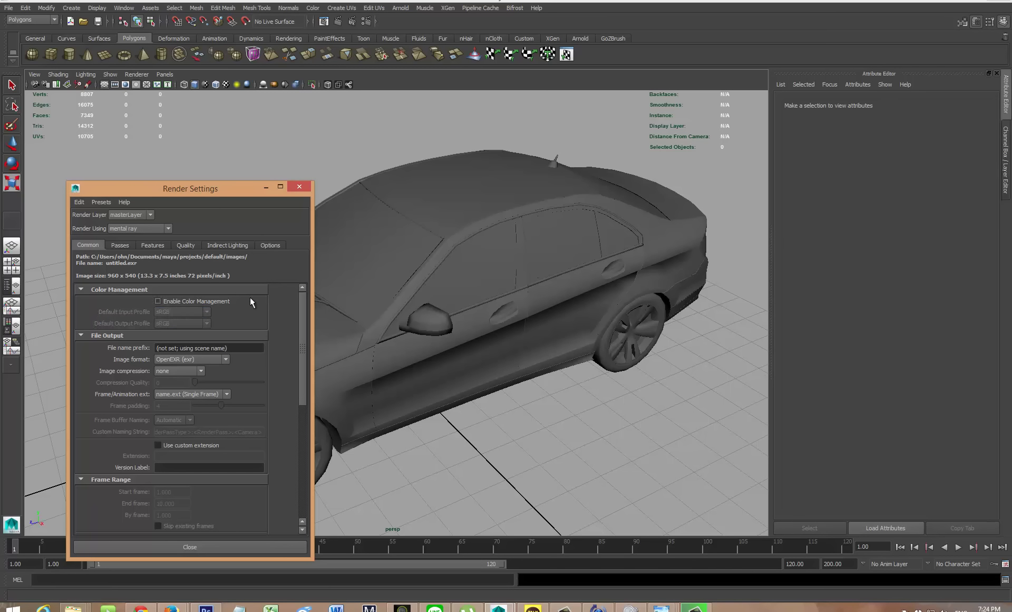
left_click(298, 186)
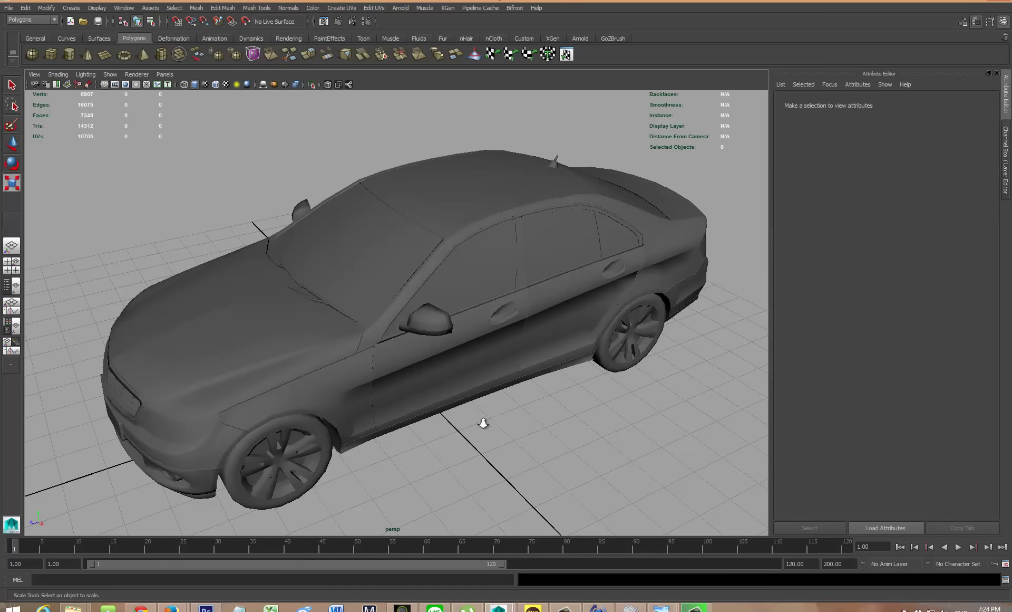
Create a polygon plane under the car and scale it uniformly to about 58.78 as a large floor.
right_click_drag(484, 423, 506, 357, "alt")
right_click_drag(533, 303, 496, 290, "shift")
middle_click_drag(537, 255, 626, 211)
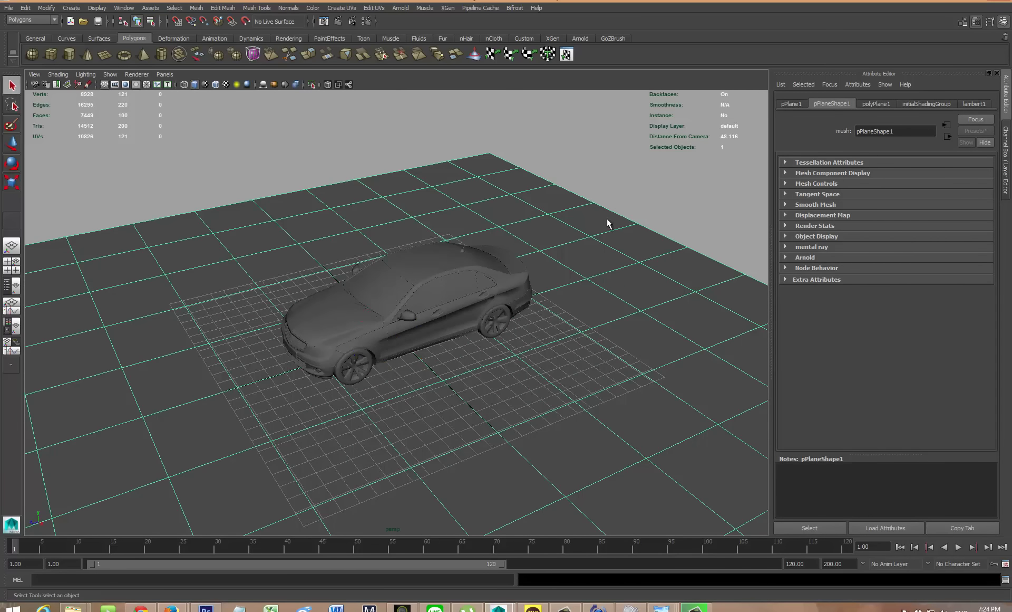
key("r")
middle_click_drag(523, 237, 520, 237)
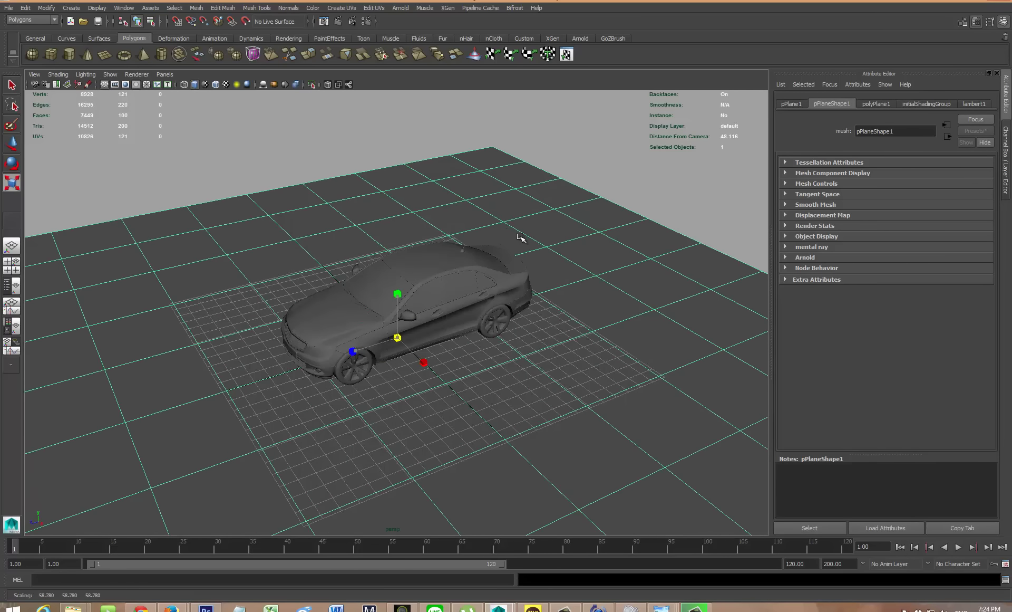
key("q")
left_click(646, 187)
Render a mental ray test image of the car on the floor from a low front three-quarter view, and dismiss it.
left_click_drag(651, 188, 481, 262, "alt")
right_click_drag(441, 263, 536, 280, "alt")
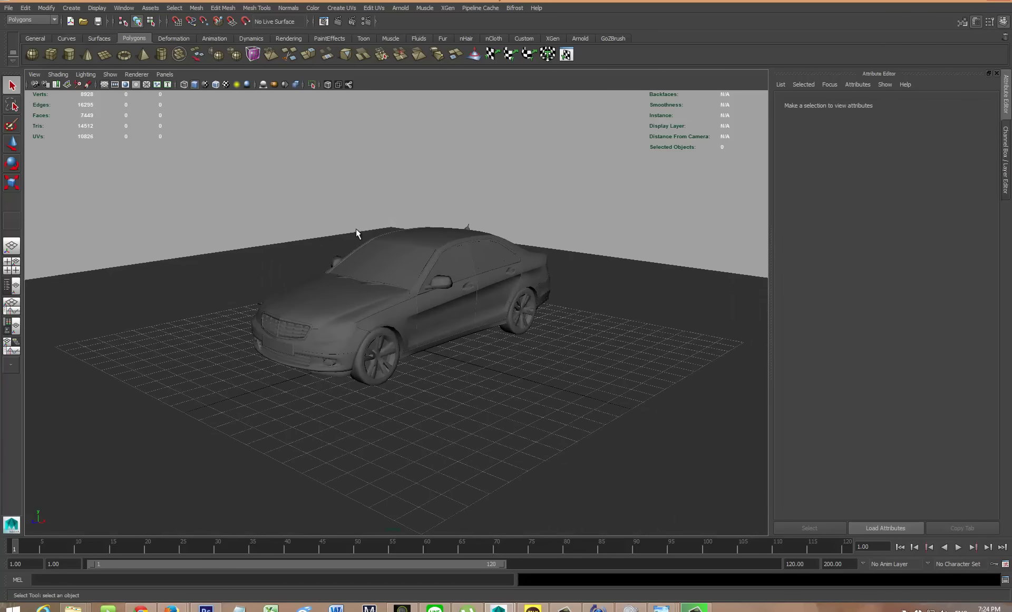
left_click(418, 267)
left_click(387, 149)
right_click_drag(386, 149, 353, 132, "alt")
left_click(336, 21)
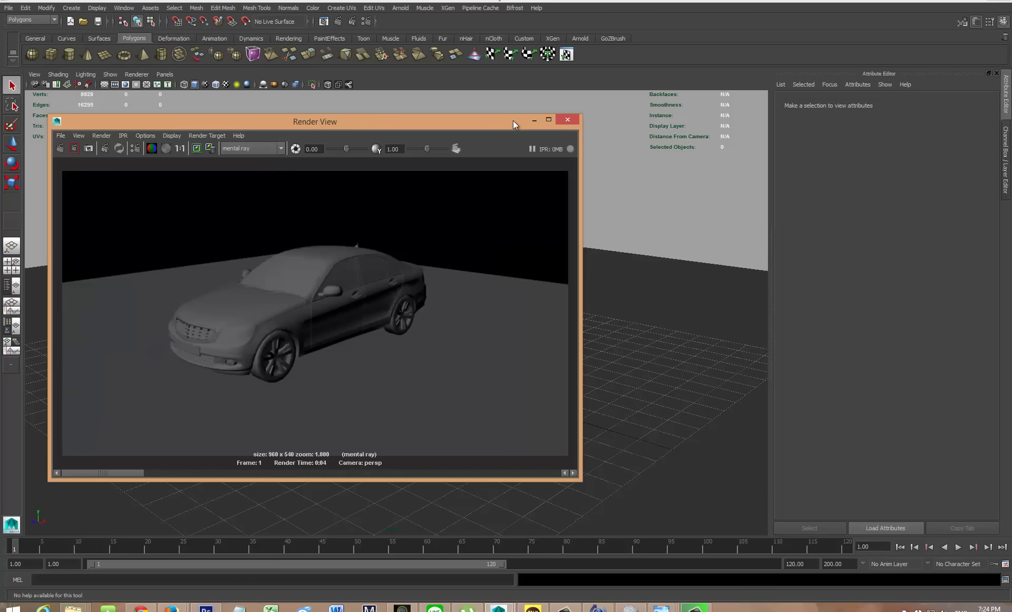
left_click(566, 121)
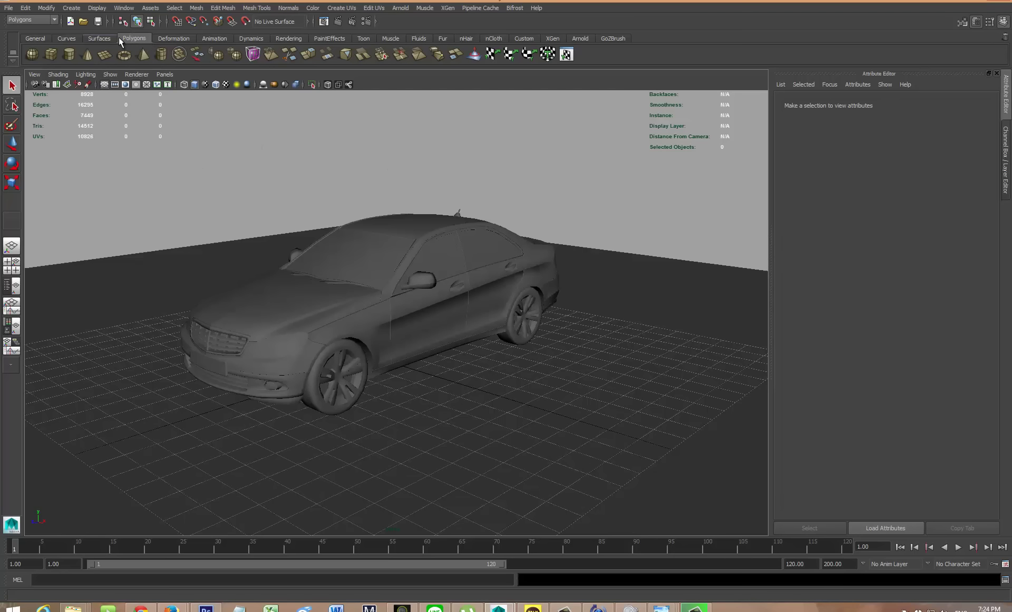
Create a point light, place it above the car and set its intensity to 0.
left_click(292, 38)
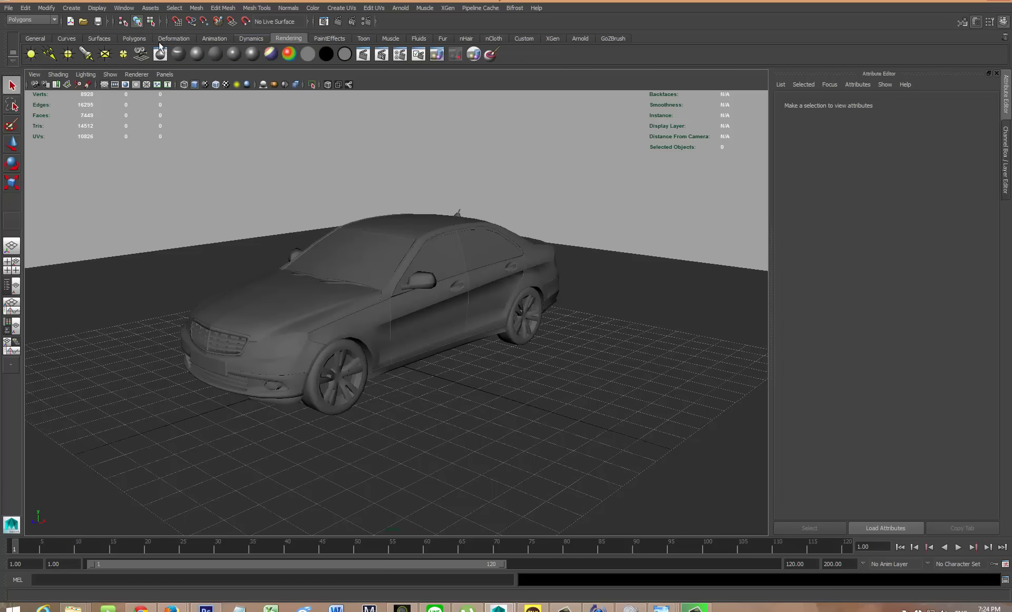
left_click(68, 55)
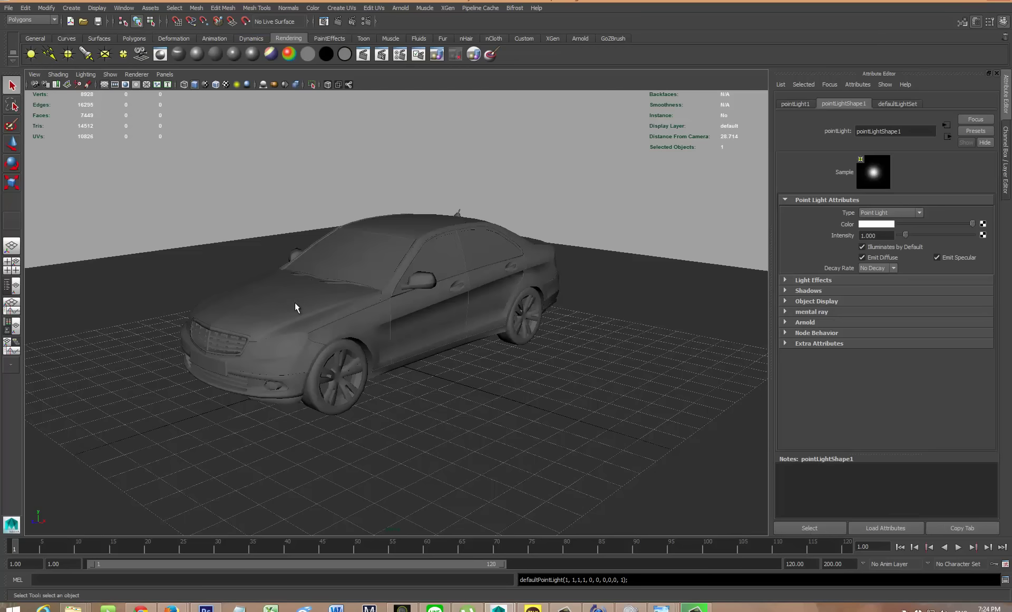
key("w")
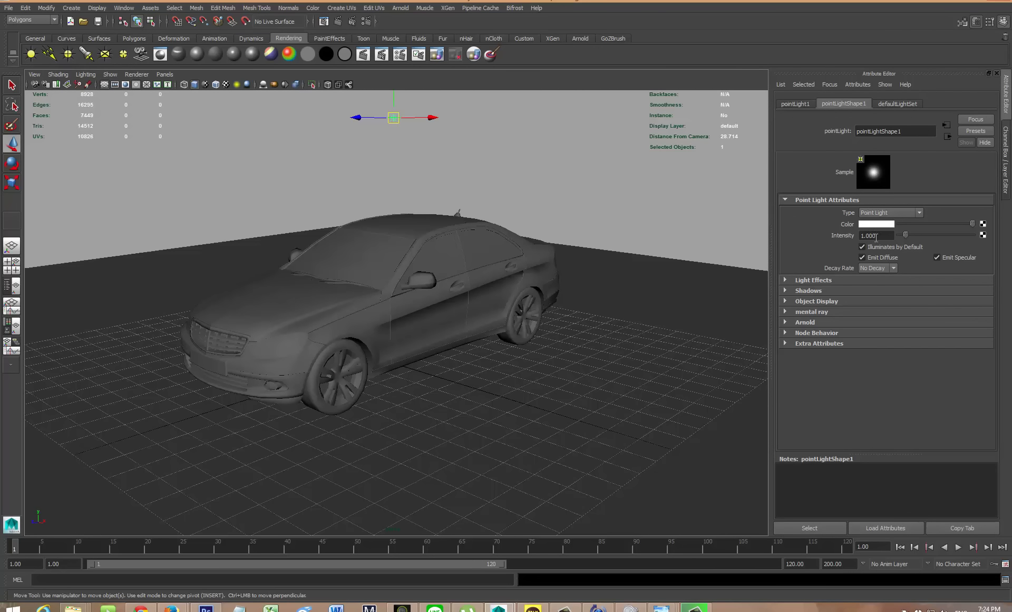
left_click_drag(906, 233, 888, 234)
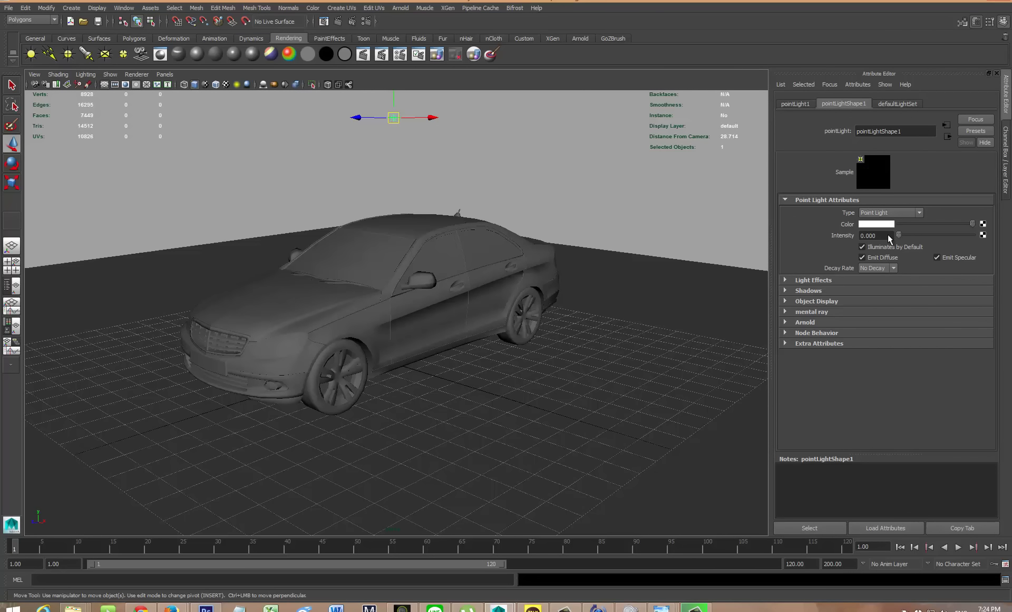
Render a test image of the car with the zero-intensity point light and dismiss it.
left_click(338, 22)
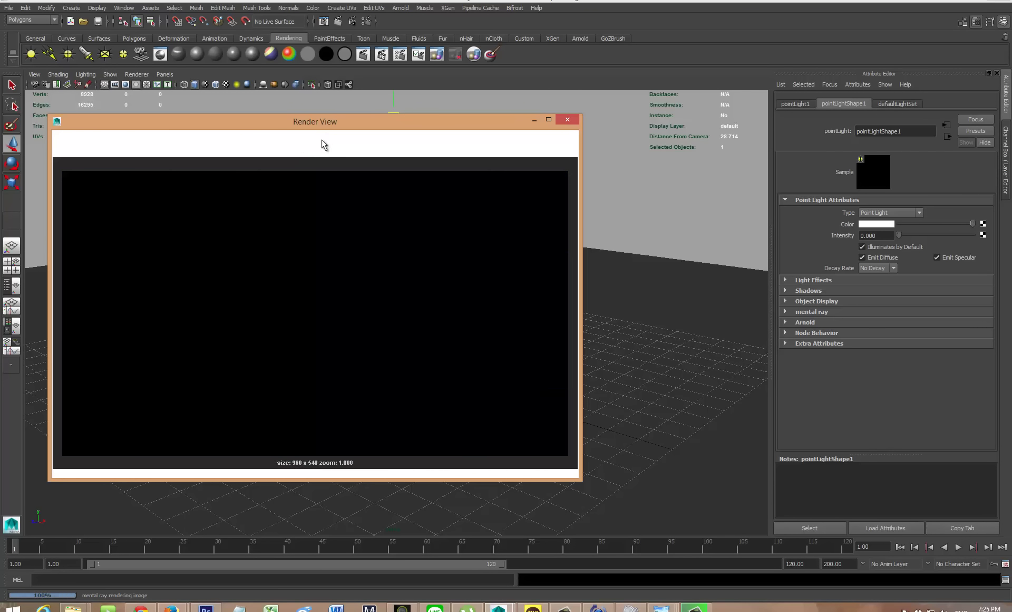
left_click(563, 119)
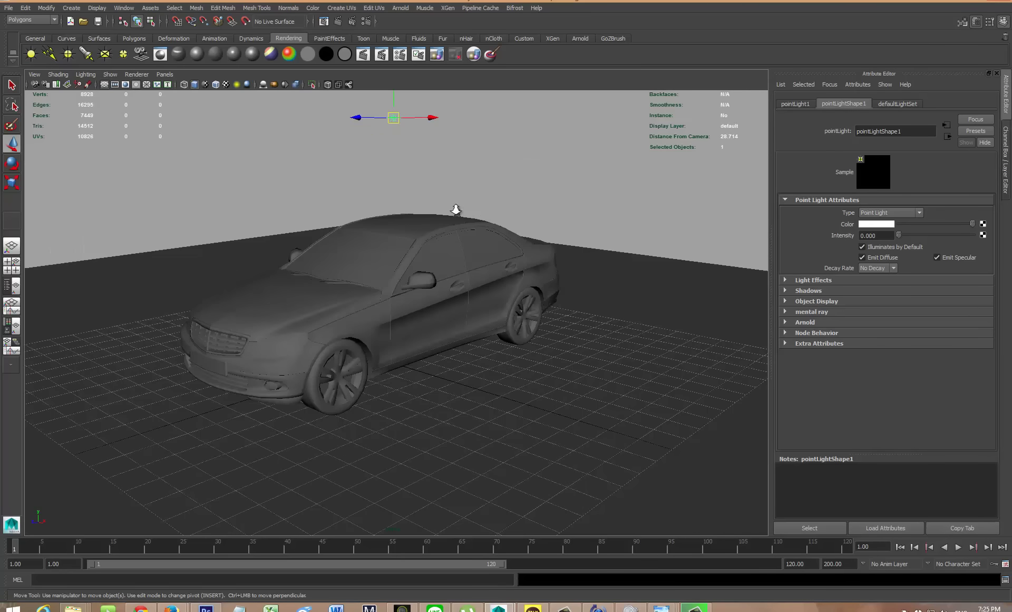
scroll(457, 209, "down", 3)
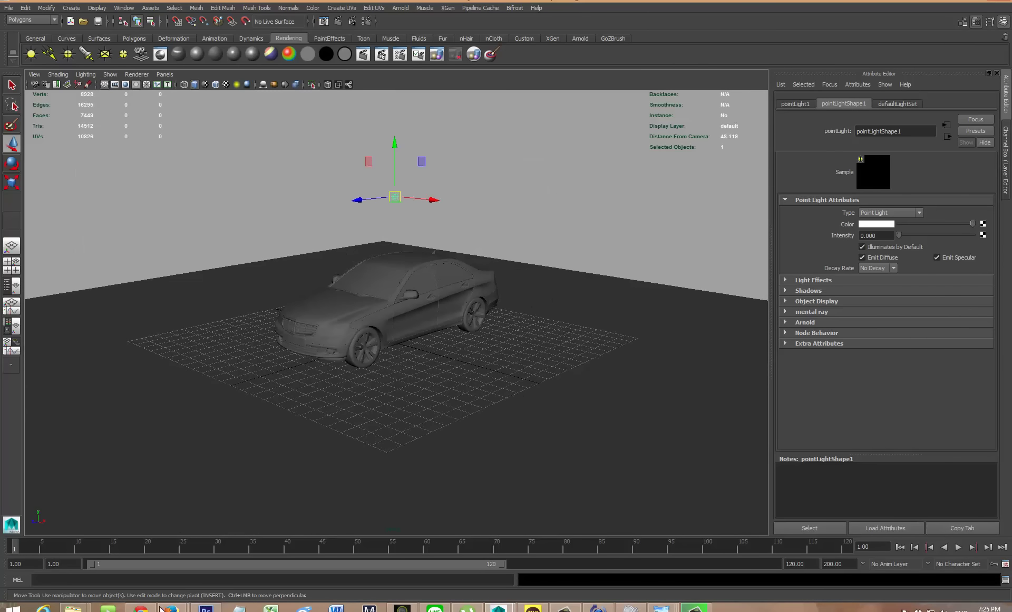
Switch to the browser to check the studio car photography video page, and return to the Maya scene.
left_click(141, 607)
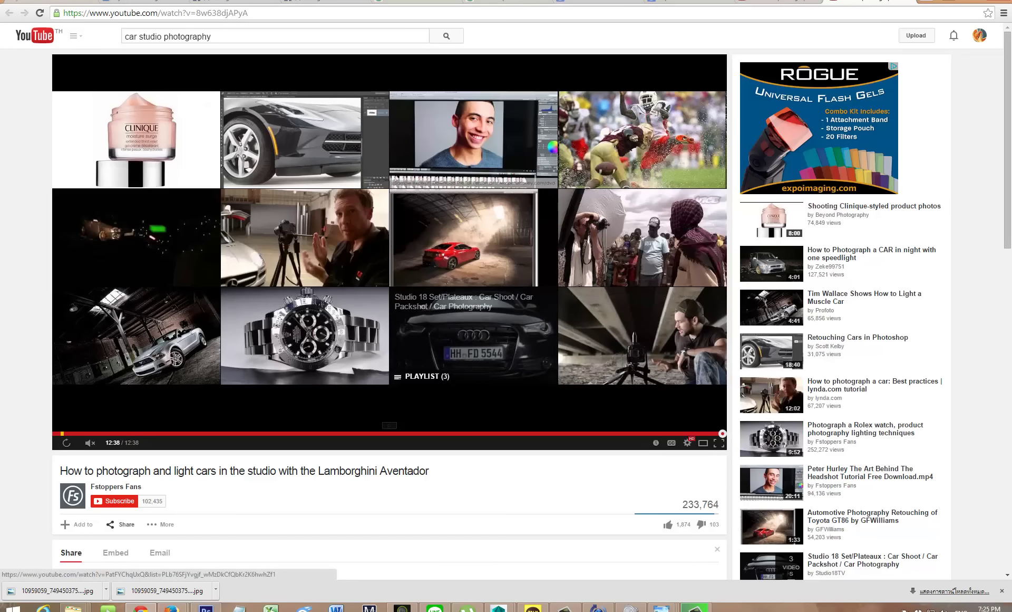
mouse_move(498, 606)
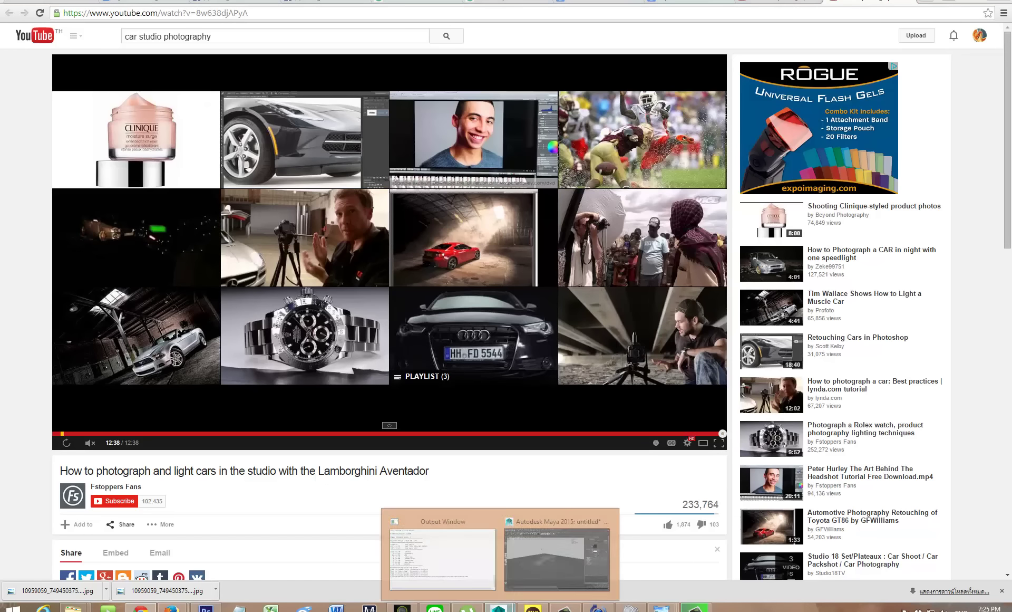
left_click(535, 570)
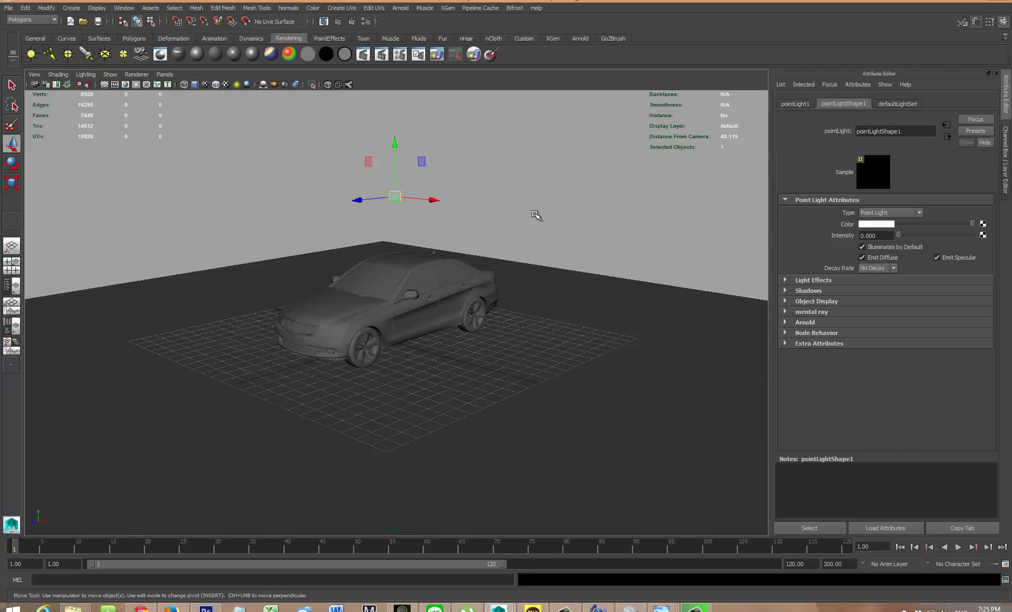
Assign a new mental ray mia_material_x material to the car mesh.
scroll(368, 350, "up", 5)
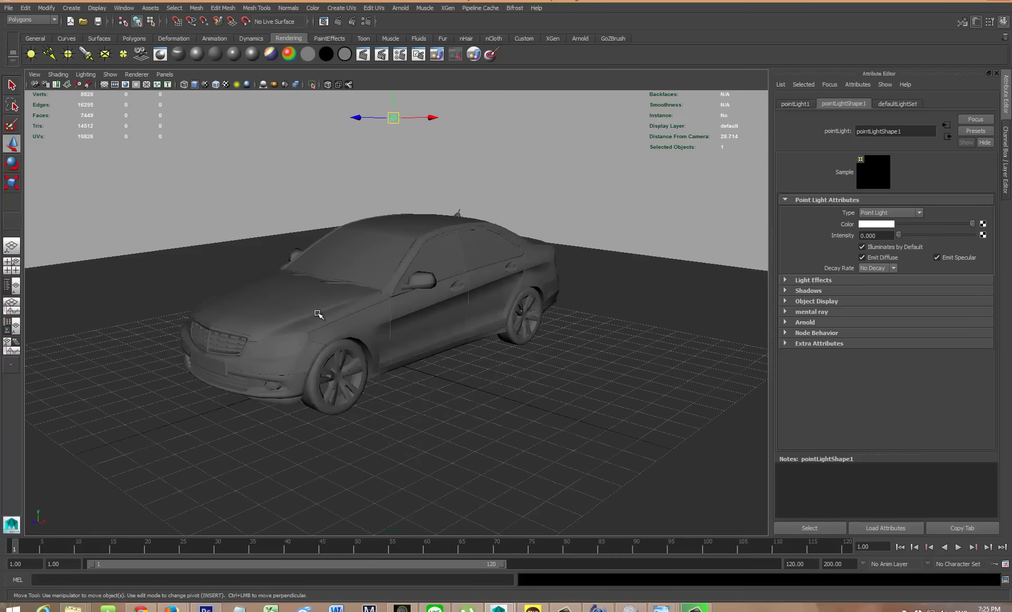
left_click(286, 293)
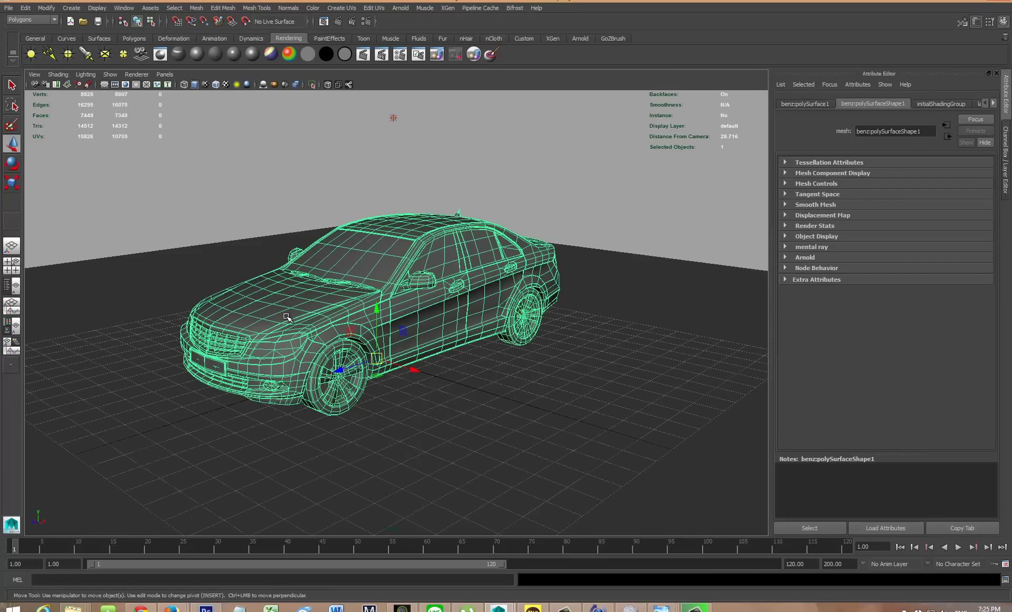
right_click_drag(274, 304, 290, 519)
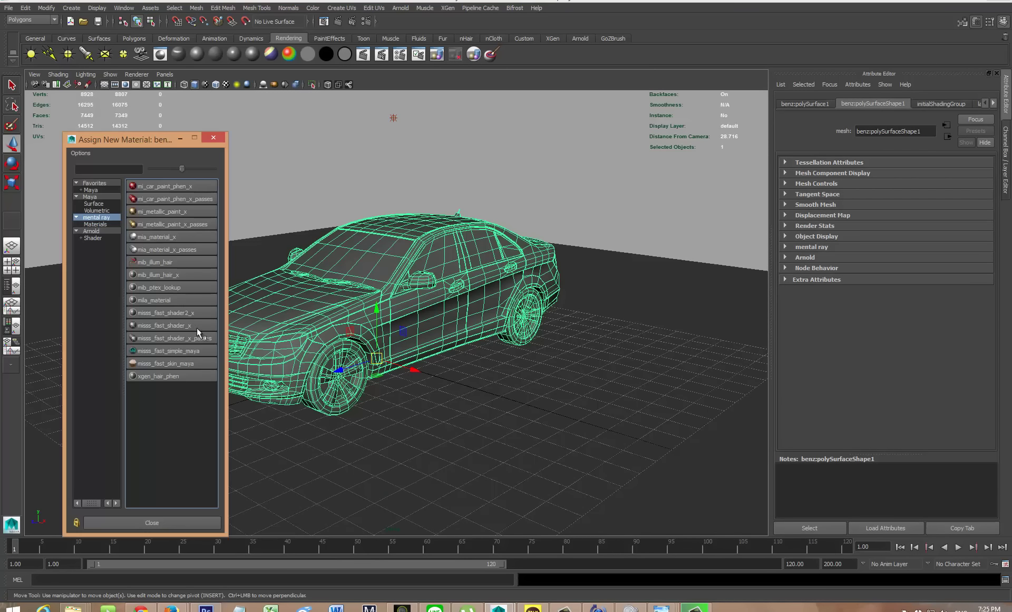
left_click(157, 235)
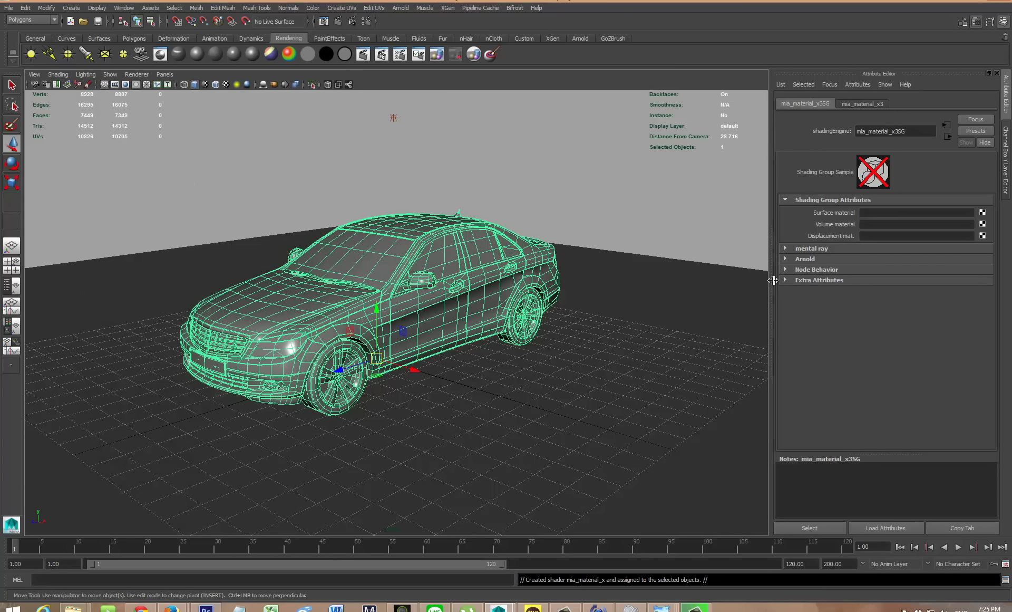
Set the car material's diffuse color to black and its reflectivity to 1.
left_click(862, 104)
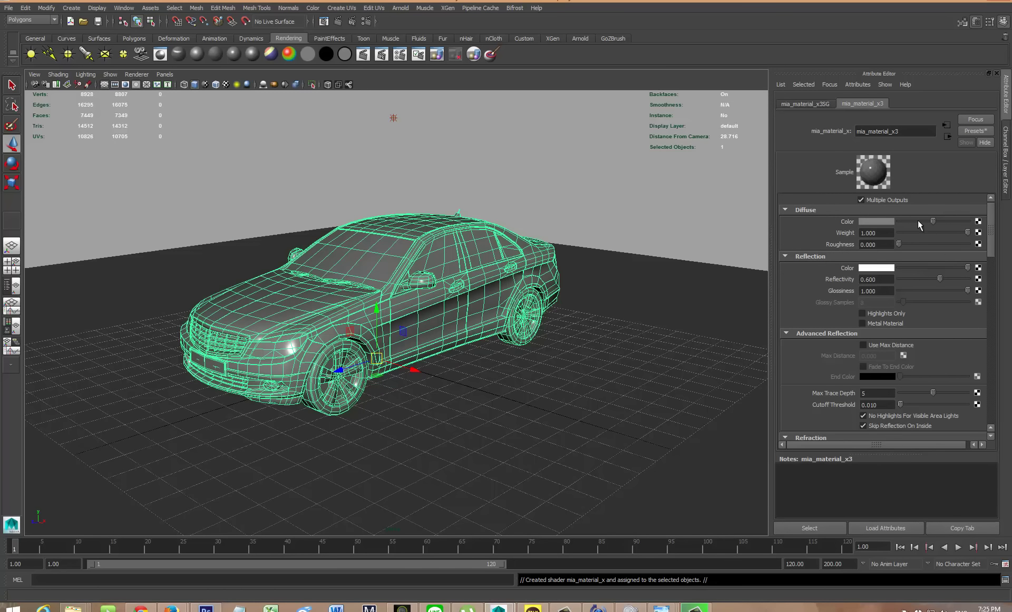
left_click_drag(919, 220, 887, 215)
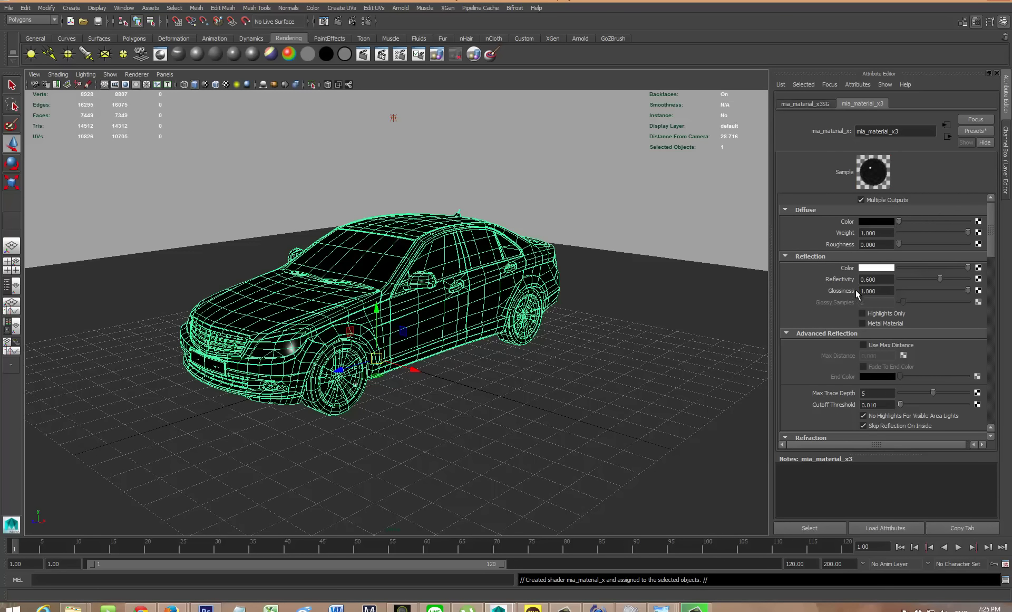
left_click_drag(940, 278, 973, 278)
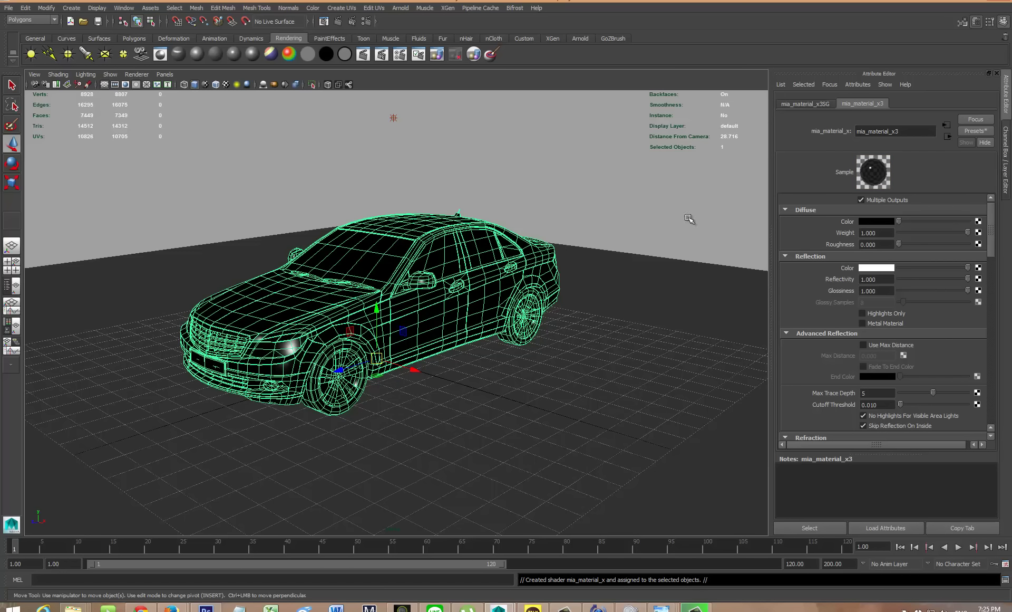
Deselect the car, render a closer test image of its black reflective material, and dismiss the render.
left_click(605, 178)
scroll(388, 148, "up", 3)
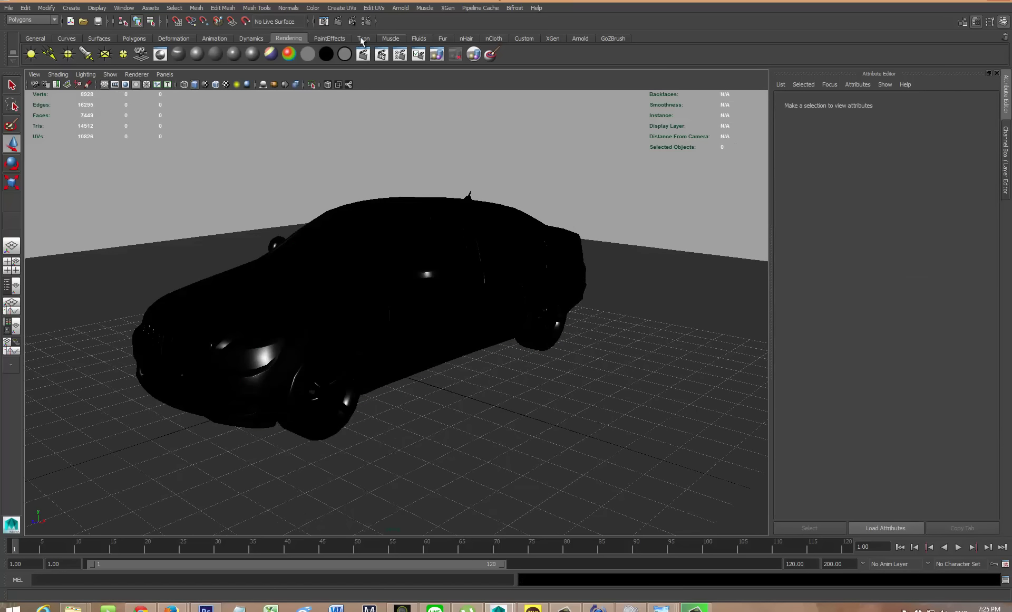
left_click(338, 22)
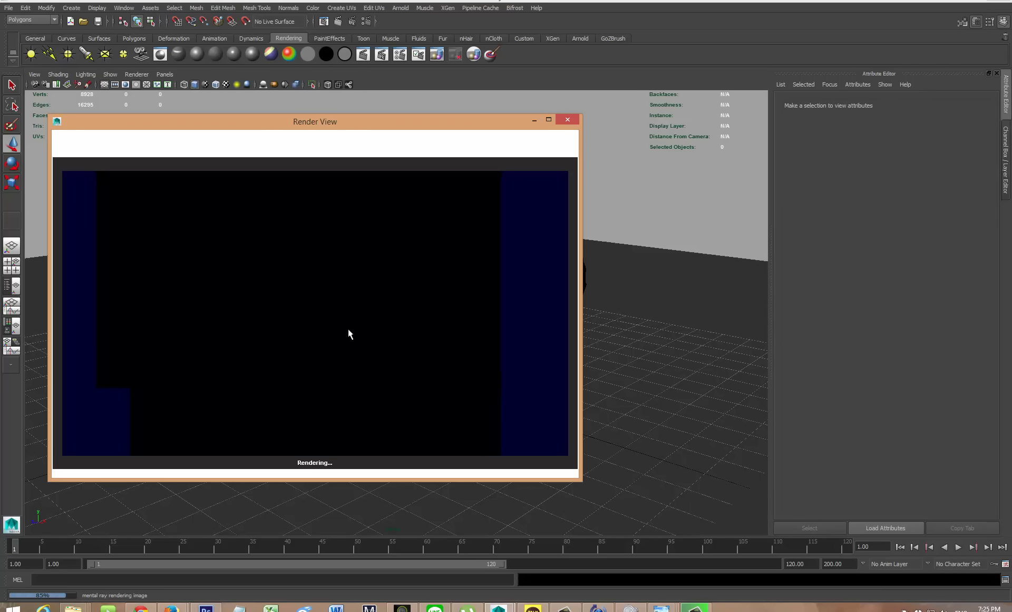
left_click(562, 121)
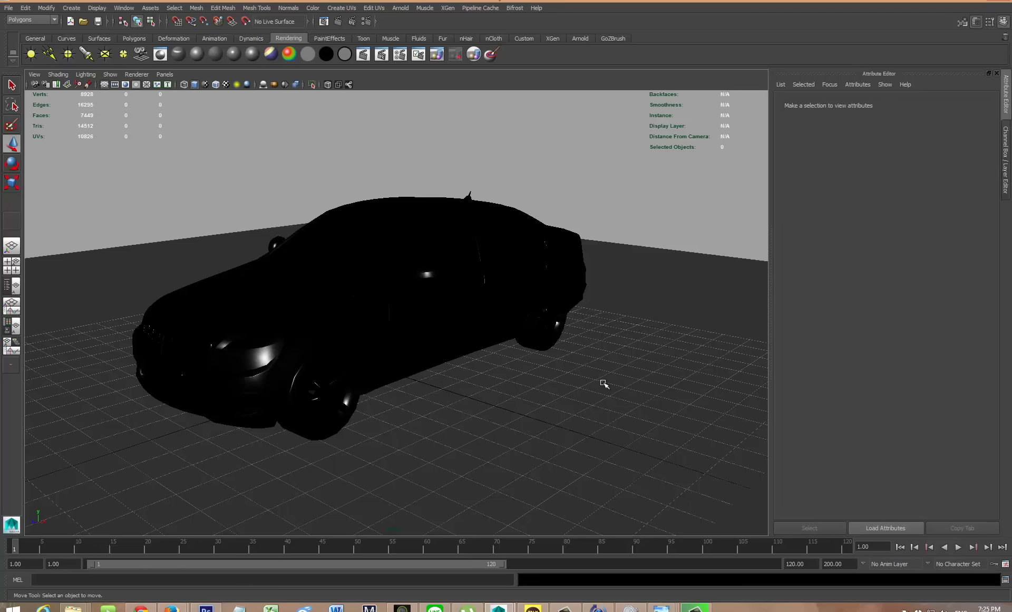
Create a spot light, position it high beside the car by looking through it, and preview the scene lights in the perspective view.
left_click(86, 55)
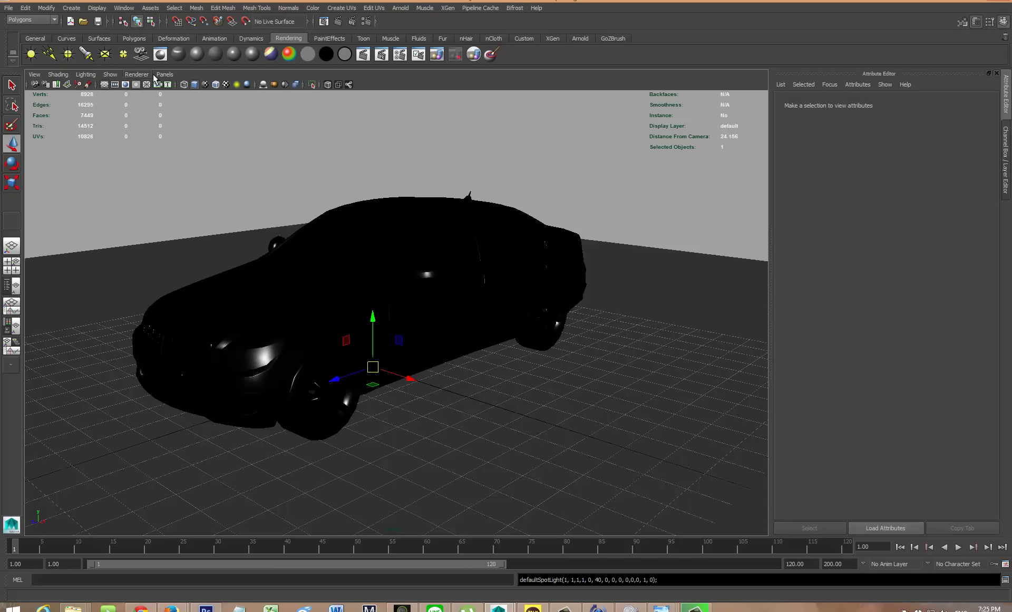
left_click(164, 73)
left_click(187, 119)
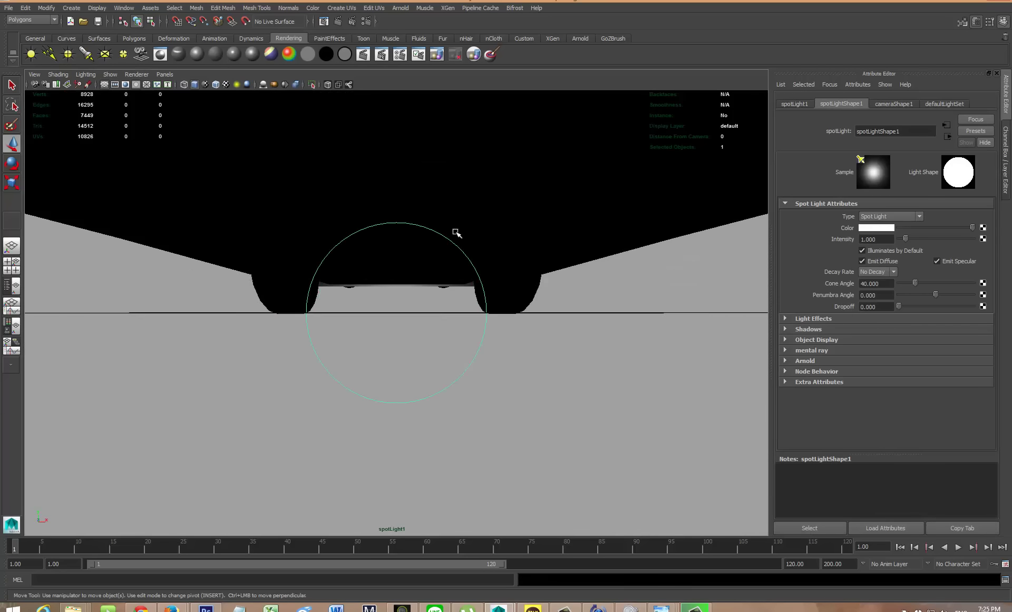
scroll(454, 233, "down", 5)
mouse_move(454, 232)
left_mouse_down("alt")
mouse_move(314, 274)
mouse_move(396, 255)
mouse_move(426, 229)
mouse_move(406, 259)
mouse_move(425, 273)
mouse_move(457, 271)
mouse_move(409, 230)
mouse_move(441, 241)
mouse_move(438, 218)
left_mouse_up("alt")
key("w")
left_click(236, 84)
left_click_drag(414, 261, 586, 252, "alt")
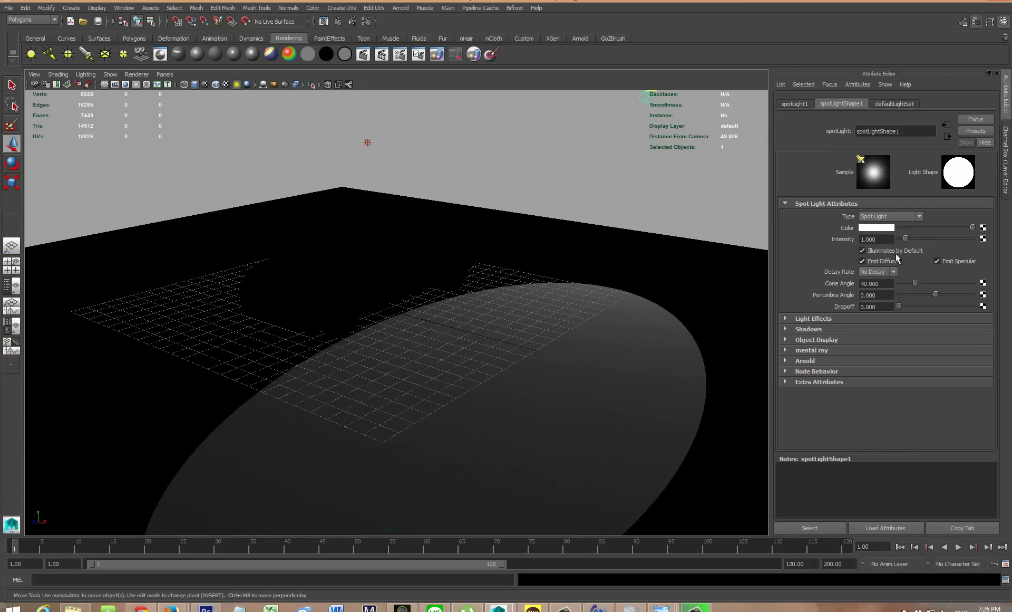
Set the spot light's intensity to 5, cone angle to 43.717, penumbra angle to -10 and dropoff to 47.357.
left_click_drag(913, 238, 935, 240)
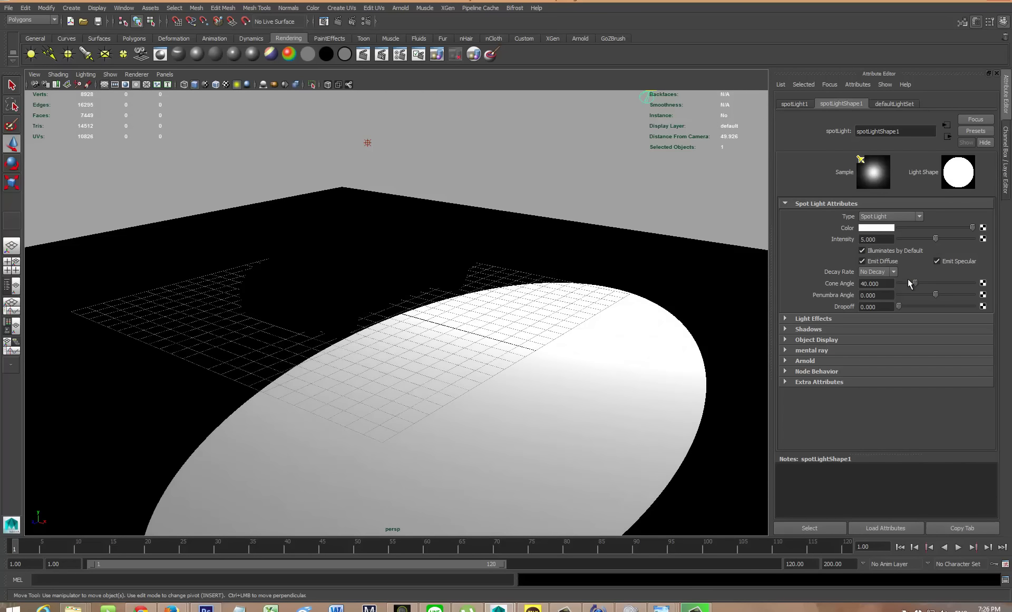
mouse_move(910, 291)
left_mouse_down()
mouse_move(877, 283)
mouse_move(912, 308)
mouse_move(916, 282)
left_mouse_up()
left_click_drag(330, 300, 452, 311, "alt")
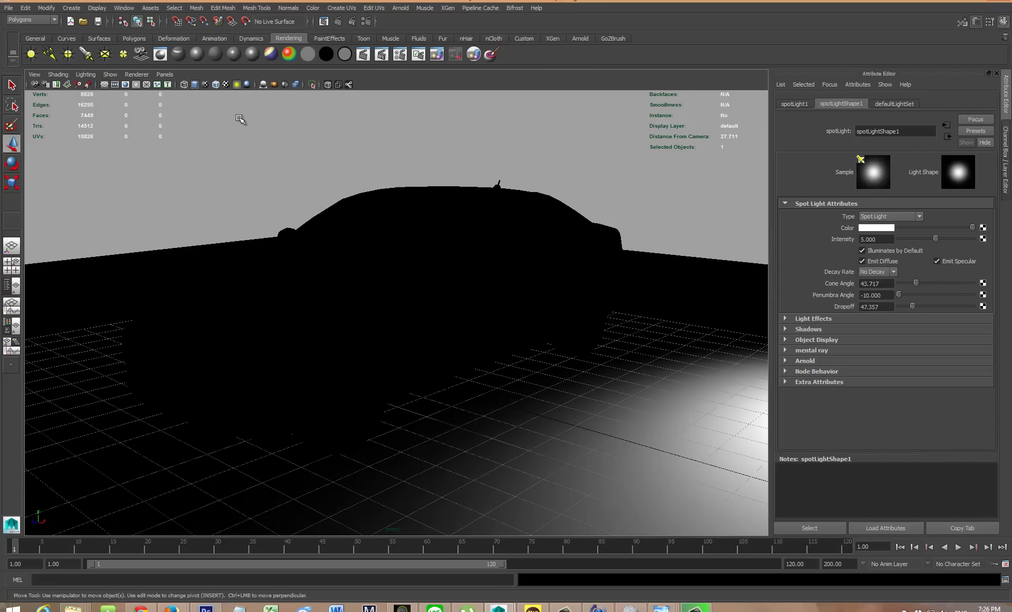
Render a test image of the car lit by the softened spot light and dismiss it.
left_click(339, 23)
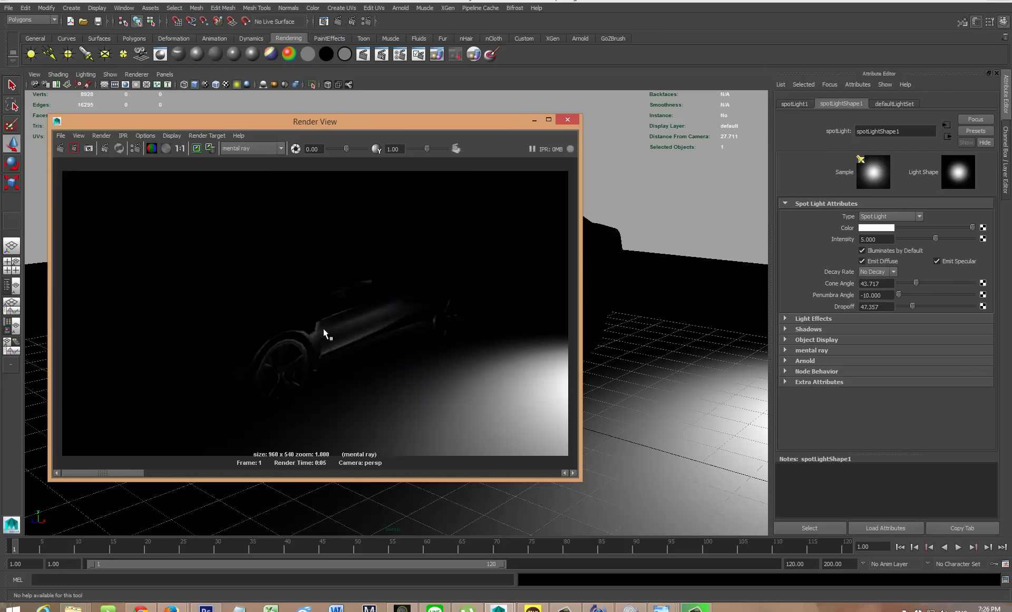
left_click(568, 119)
scroll(659, 199, "down", 3)
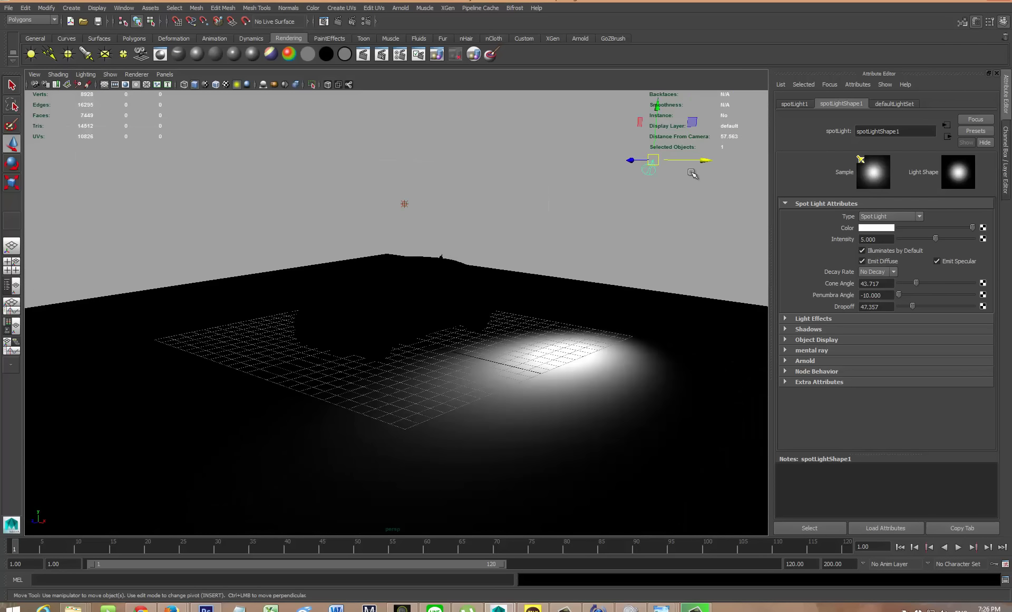
Set the spot light's intensity to 10, render the car again and dismiss the render.
left_click_drag(935, 239, 975, 240)
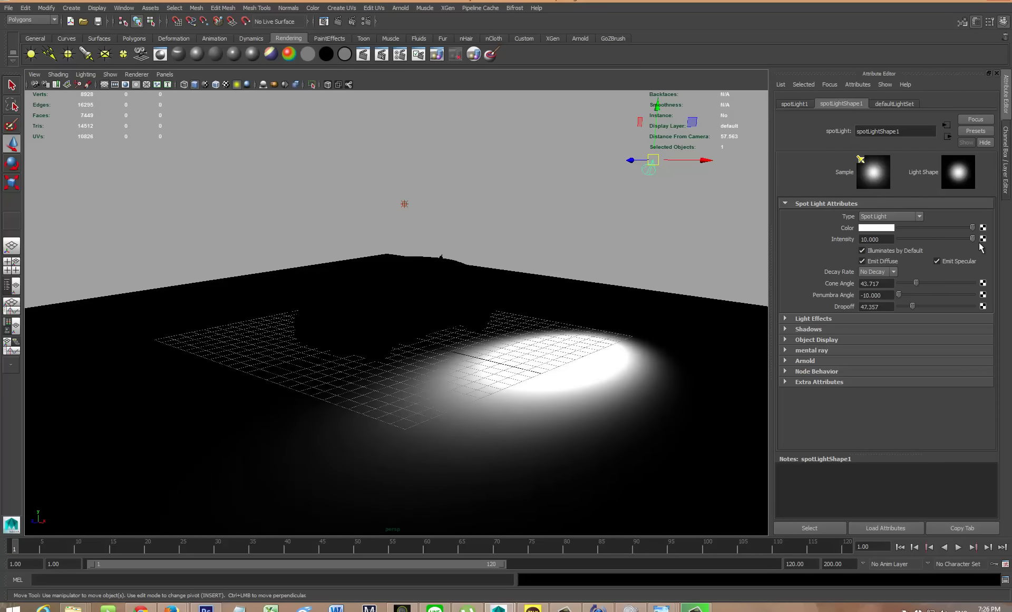
scroll(520, 223, "up", 5)
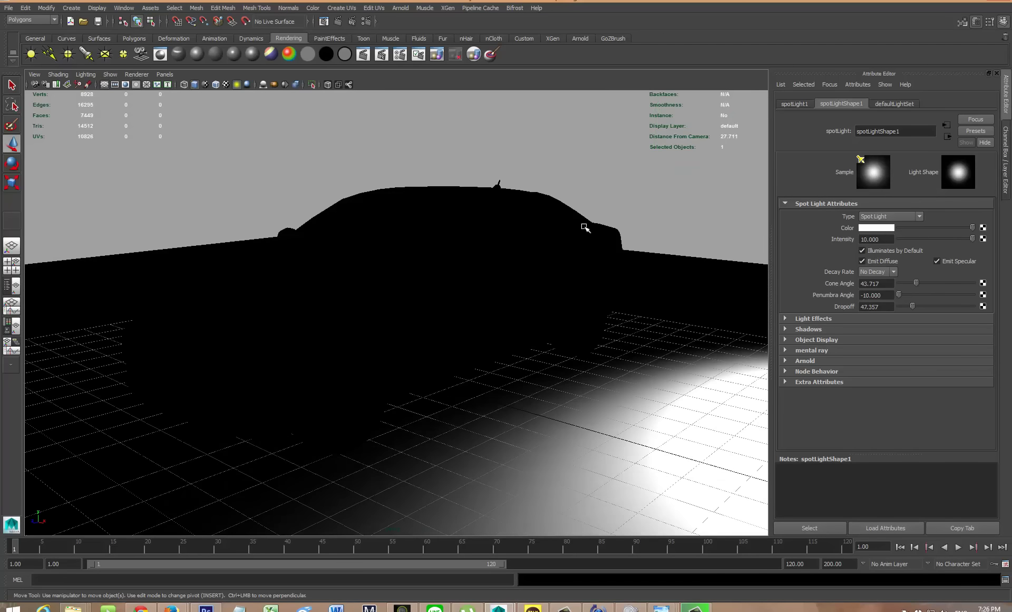
left_click(338, 21)
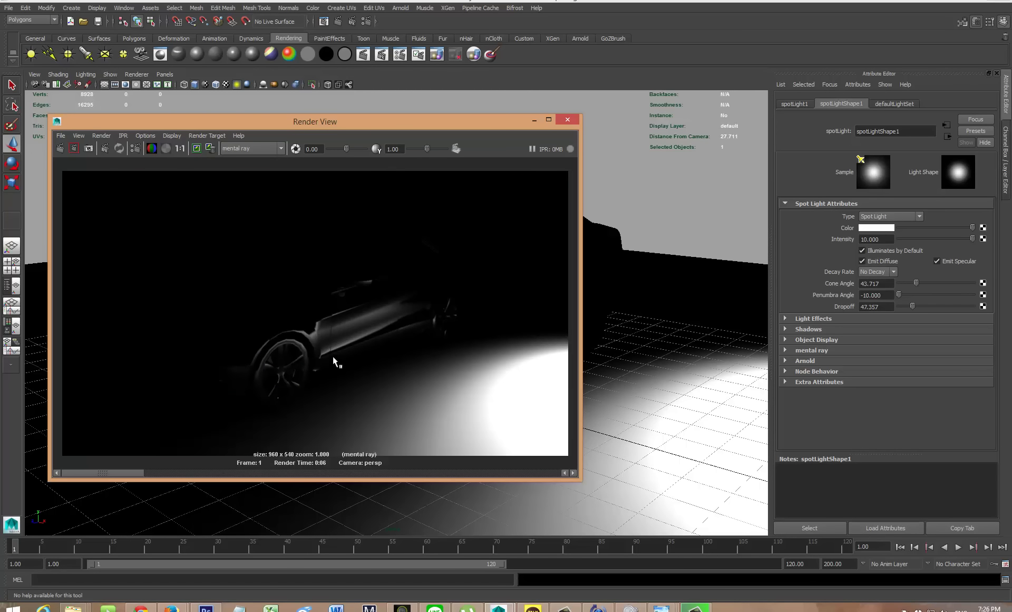
left_click(567, 124)
Return the viewport to default lighting and turn on smooth mesh preview for the car.
left_click(237, 84)
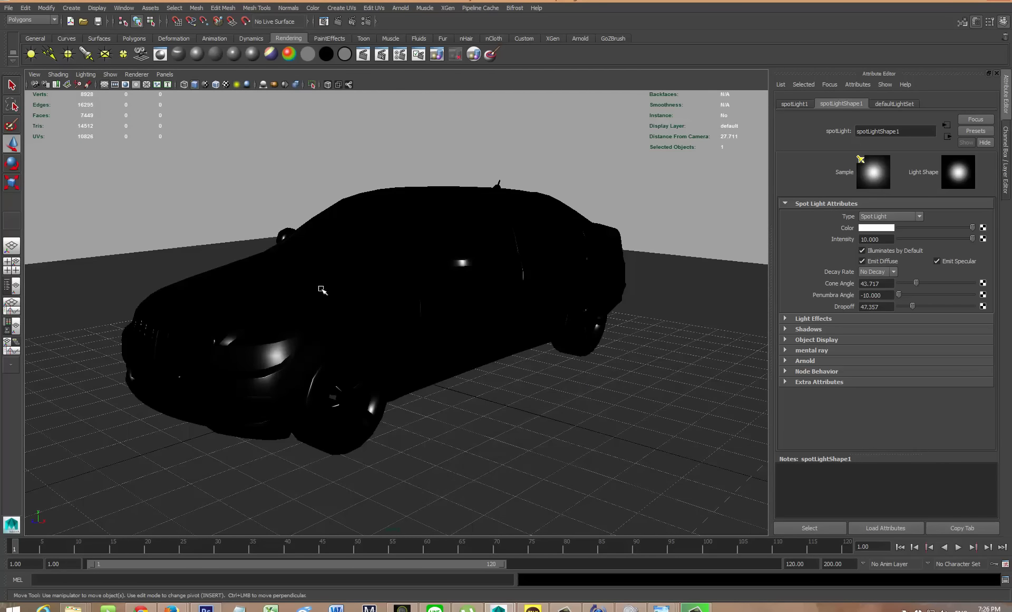
left_click(326, 305)
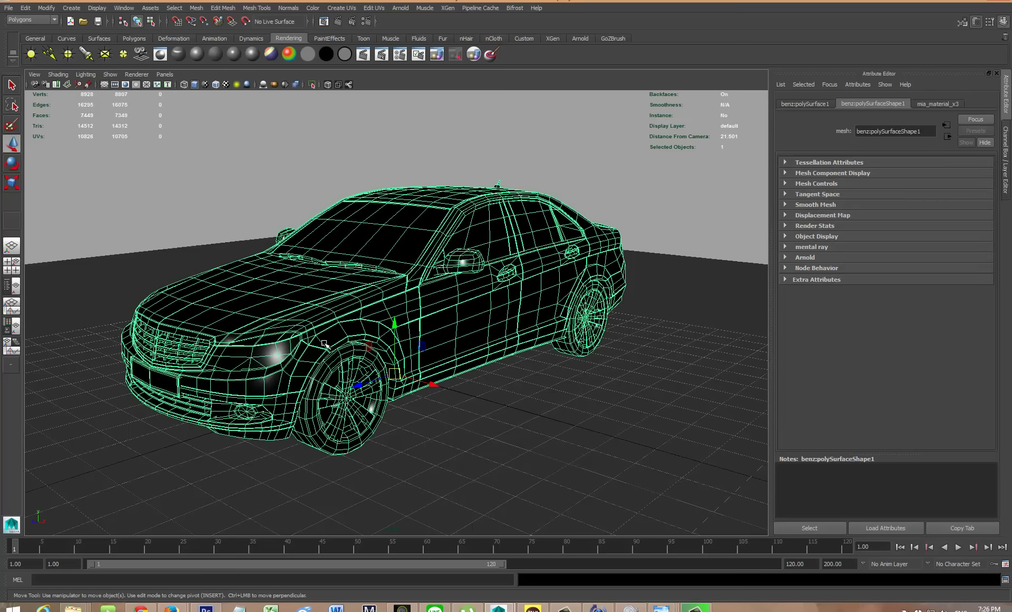
key("3")
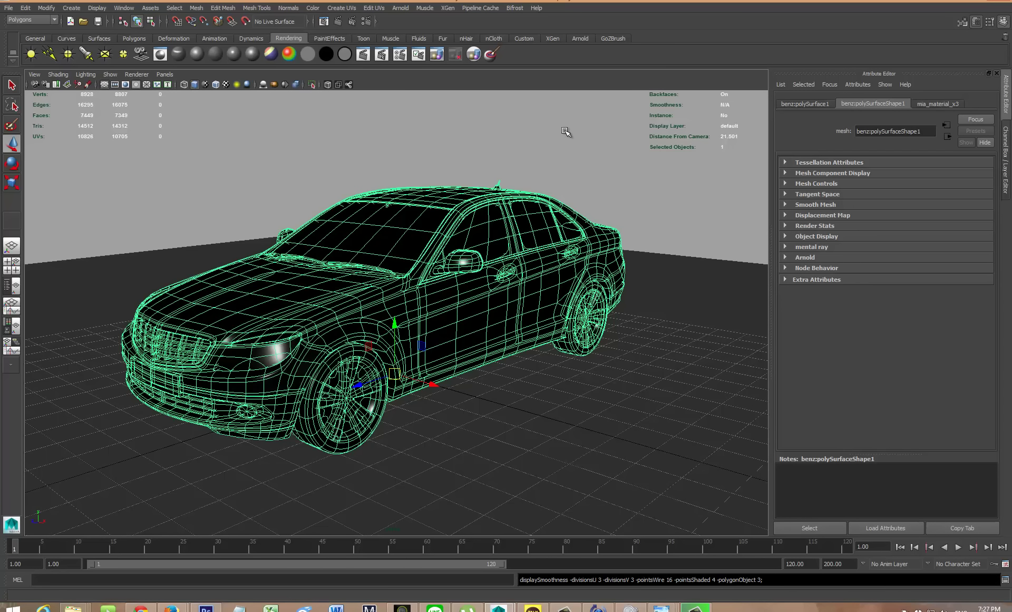
Render the smoothed car under the spot light and switch to the car photography video page in the browser.
left_click(337, 22)
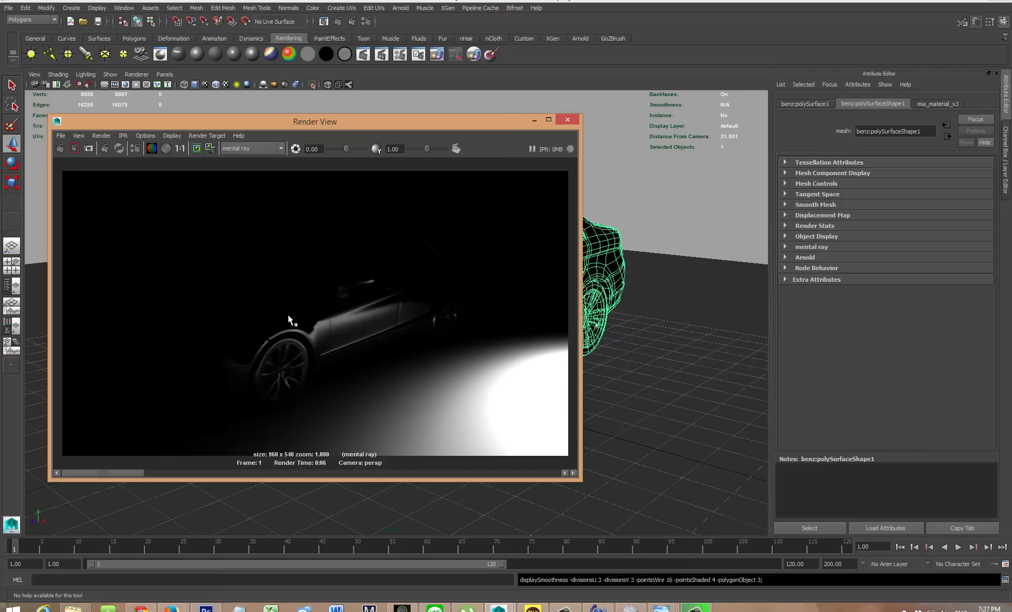
key("alt+Tab")
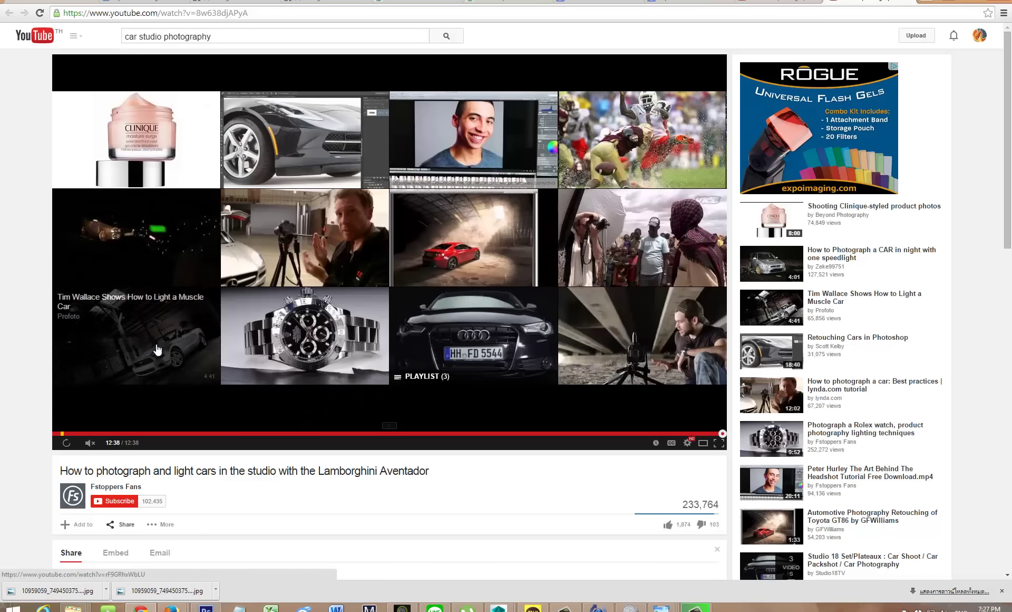
Skip ahead through the car photography video to the Lamborghini side-view shot near 10:59 and pause there.
left_click(298, 434)
left_click(612, 433)
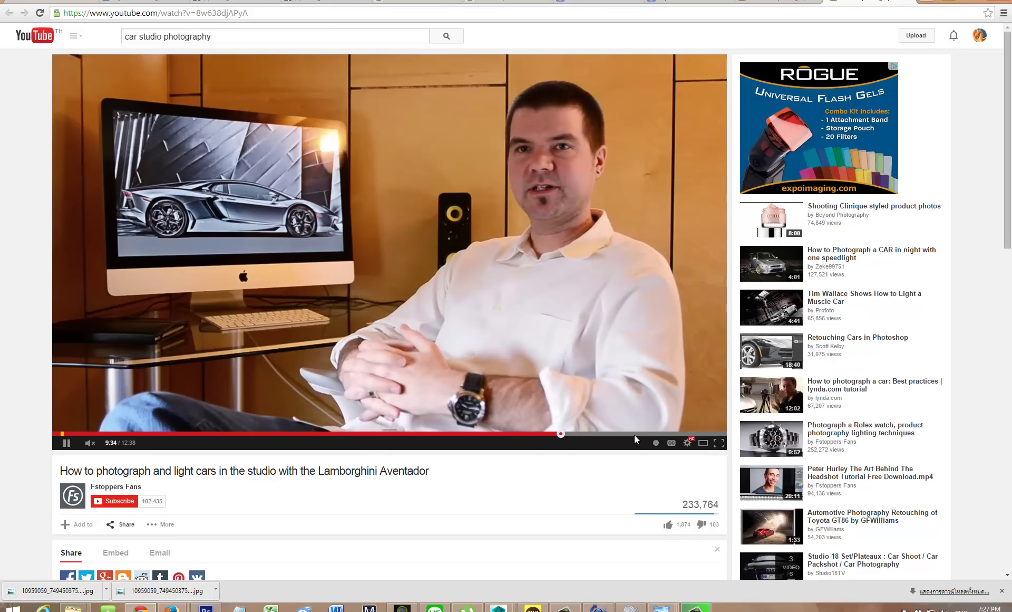
left_click(635, 433)
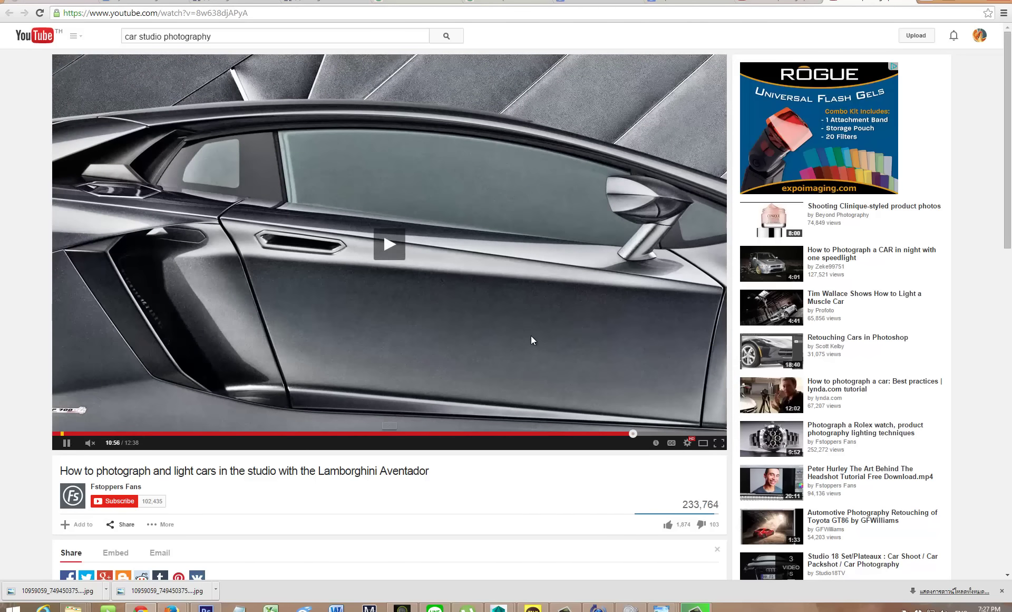
left_click(563, 340)
left_click(561, 346)
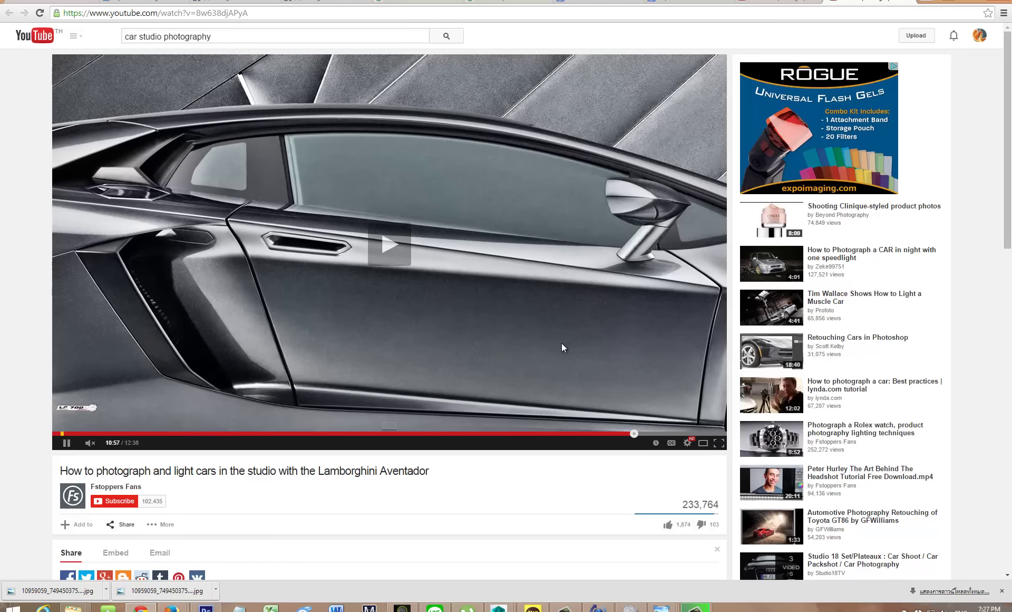
left_click(514, 343)
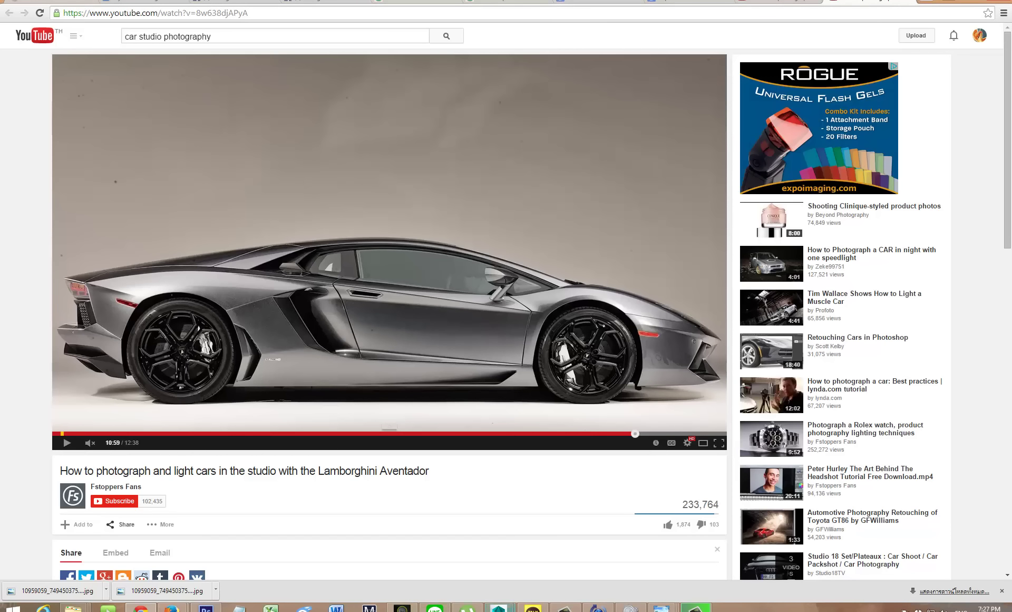
Switch back to Maya, dismiss the render and deselect the car.
mouse_move(498, 607)
left_click(540, 568)
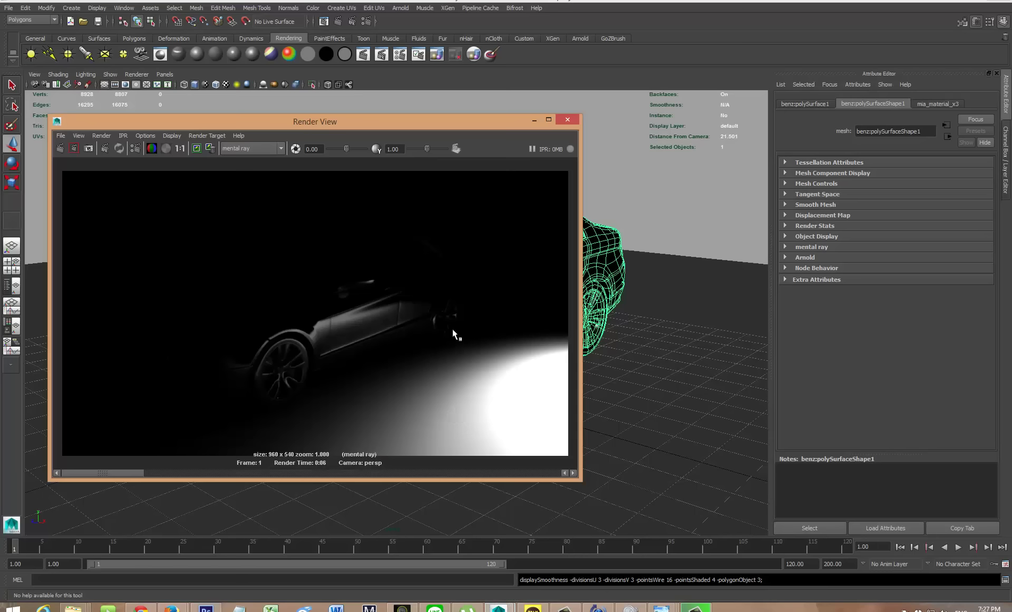
left_click(568, 121)
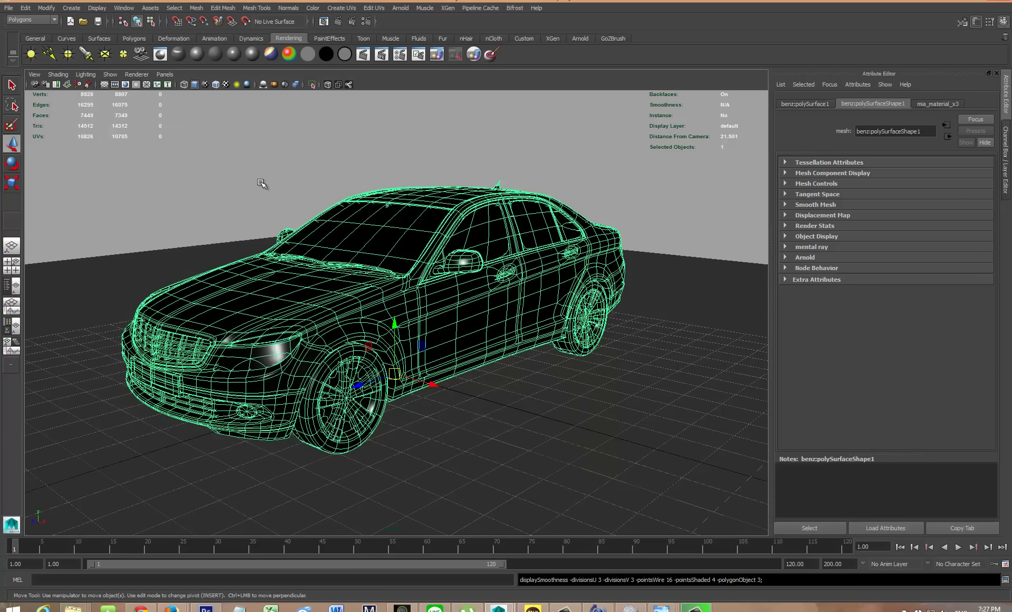
left_click(300, 192)
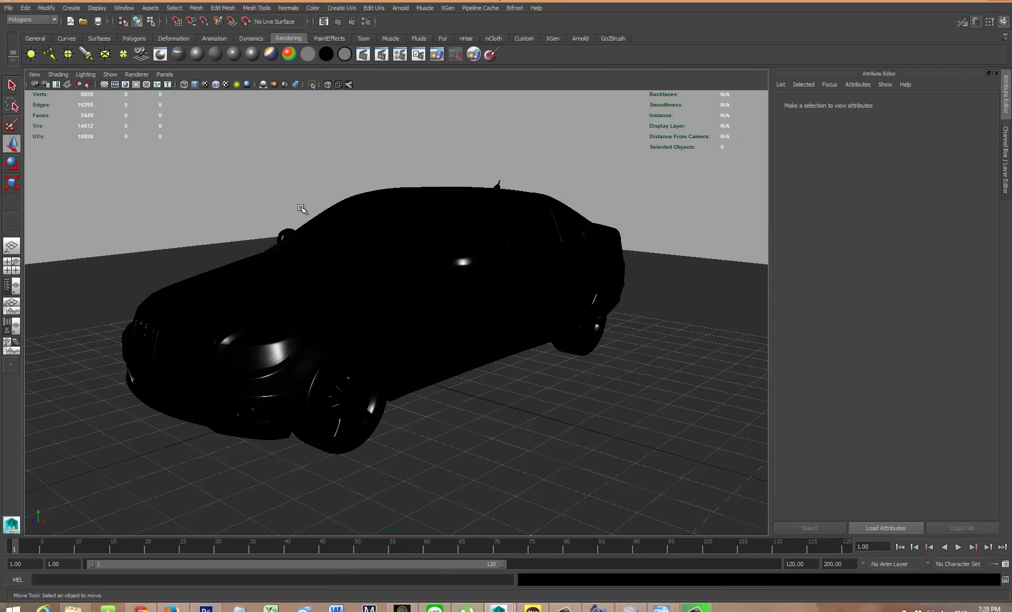
Duplicate the ground plane and raise the copy well above the car as an overhead panel.
scroll(290, 194, "down", 10)
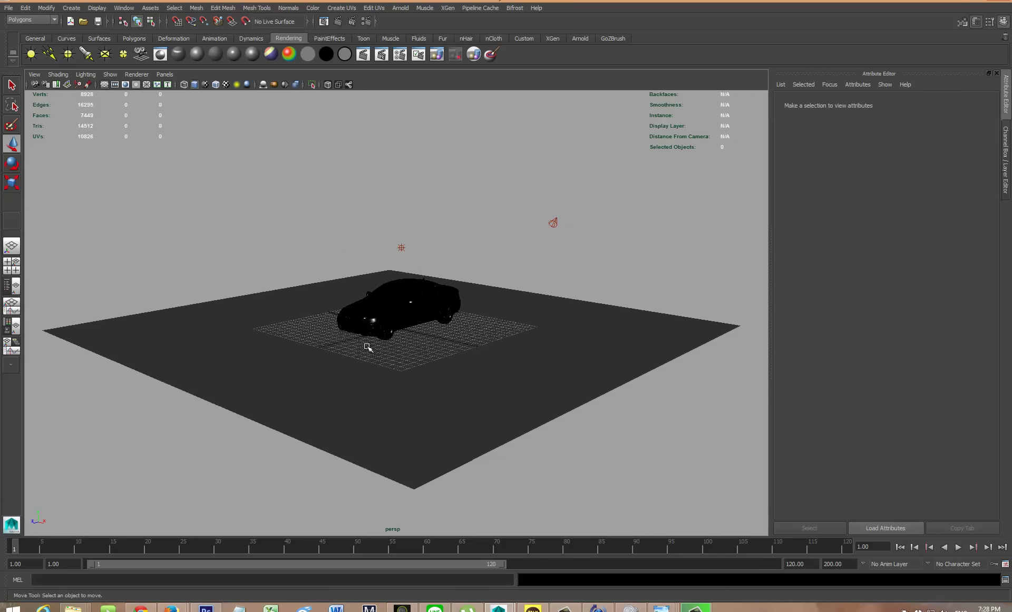
left_click(359, 367)
key("ctrl+d")
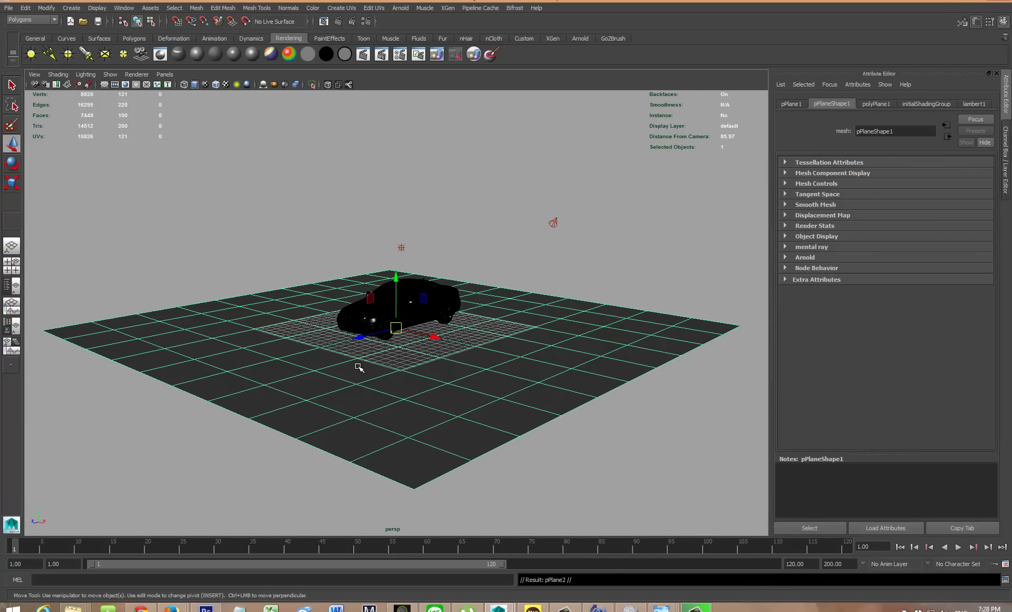
left_click_drag(398, 252, 402, 152)
key("r")
left_click_drag(423, 212, 368, 262, "alt")
right_click_drag(330, 266, 406, 287, "alt")
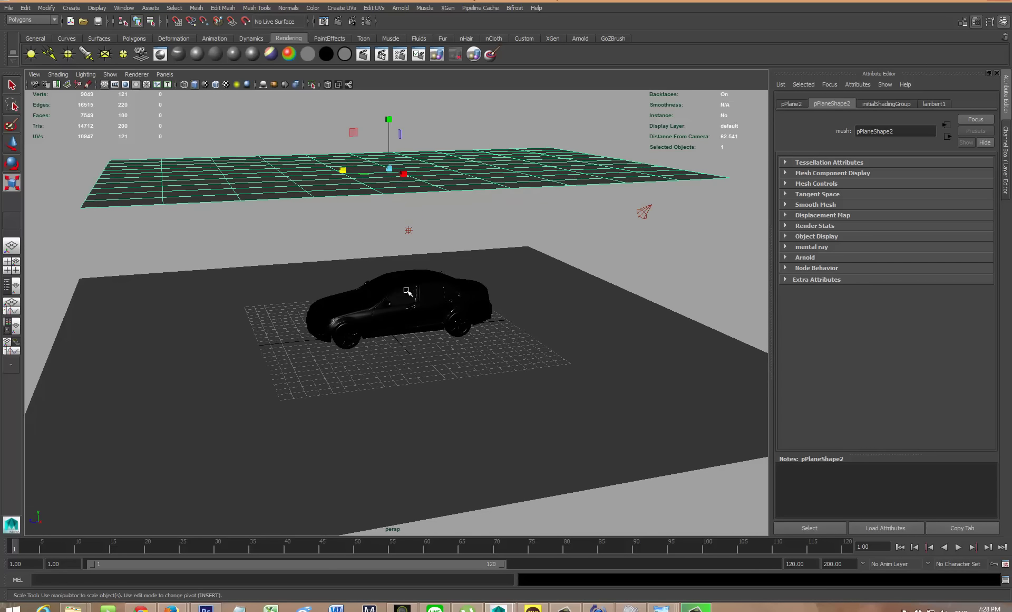
scroll(232, 221, "up", 3)
Assign a new Lambert material to the overhead plane and set its color to black.
right_click(185, 179)
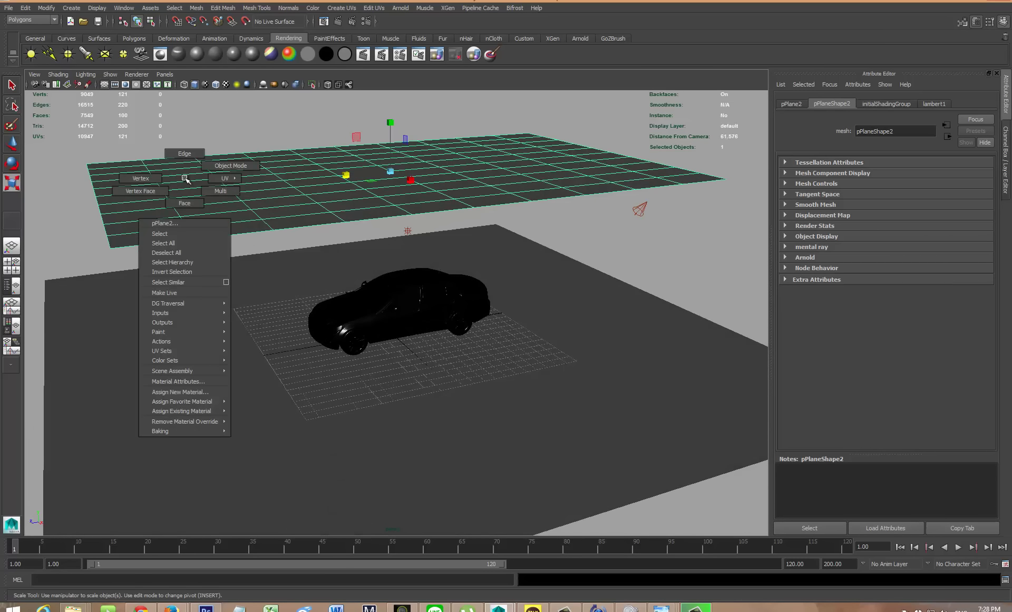
mouse_move(200, 401)
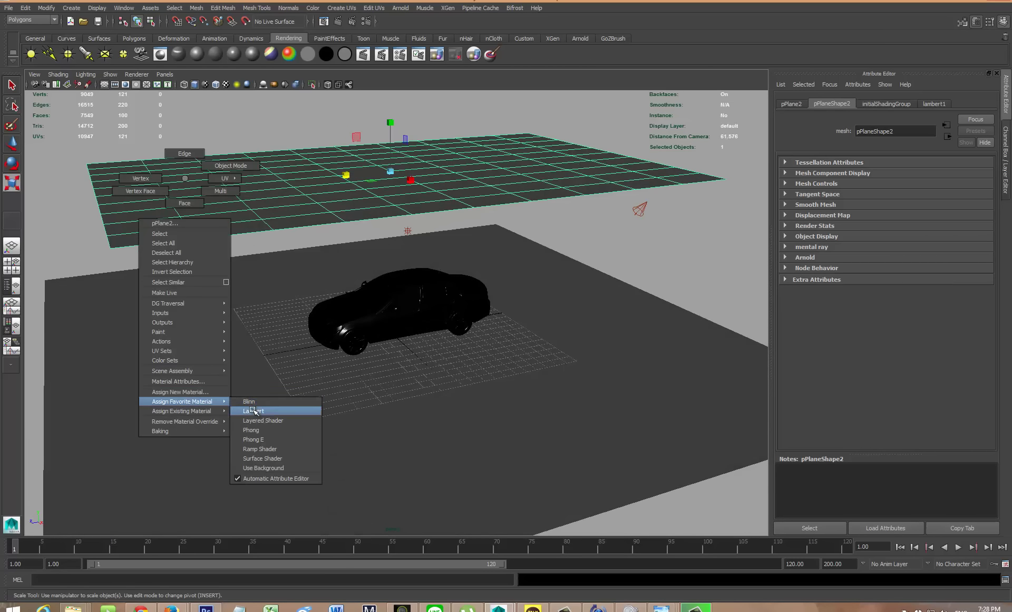
left_click(252, 411)
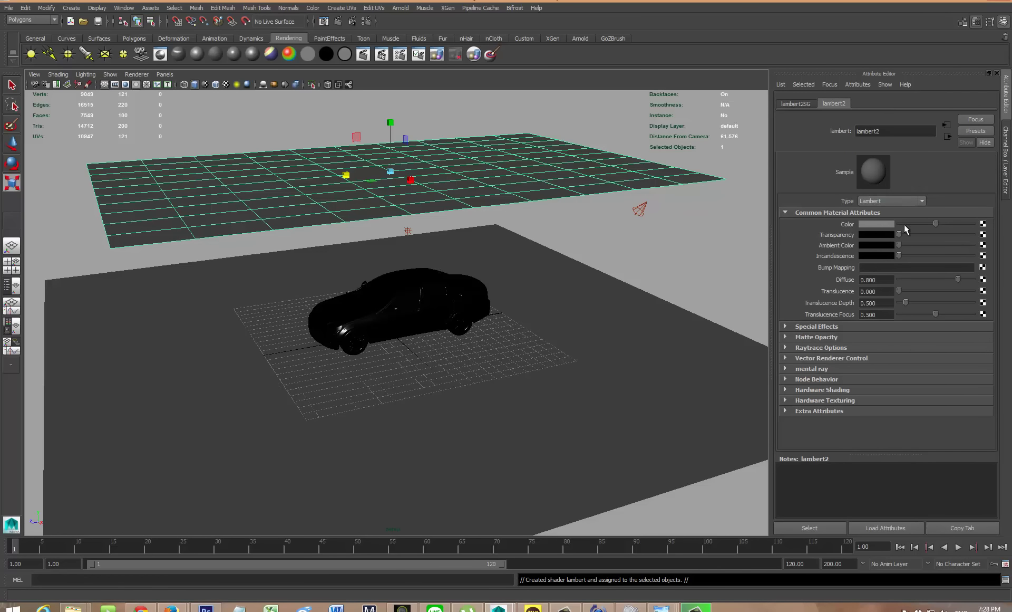
left_click_drag(909, 225, 878, 230)
left_click_drag(333, 255, 388, 243, "alt")
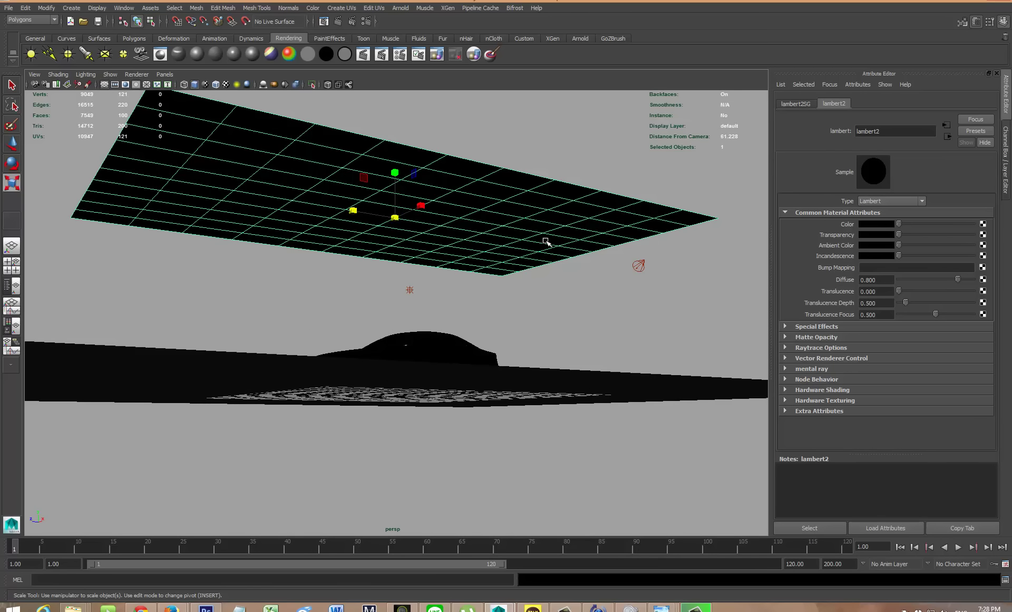
Map a Ramp texture to the overhead material's incandescence and turn on textured display in the viewport.
left_click(984, 255)
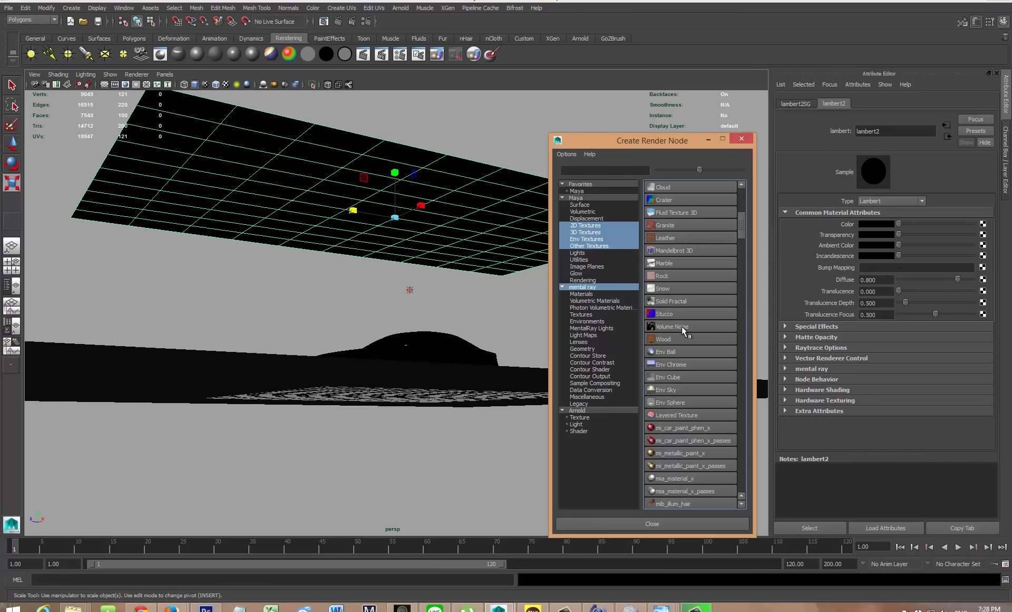
scroll(695, 292, "up", 6)
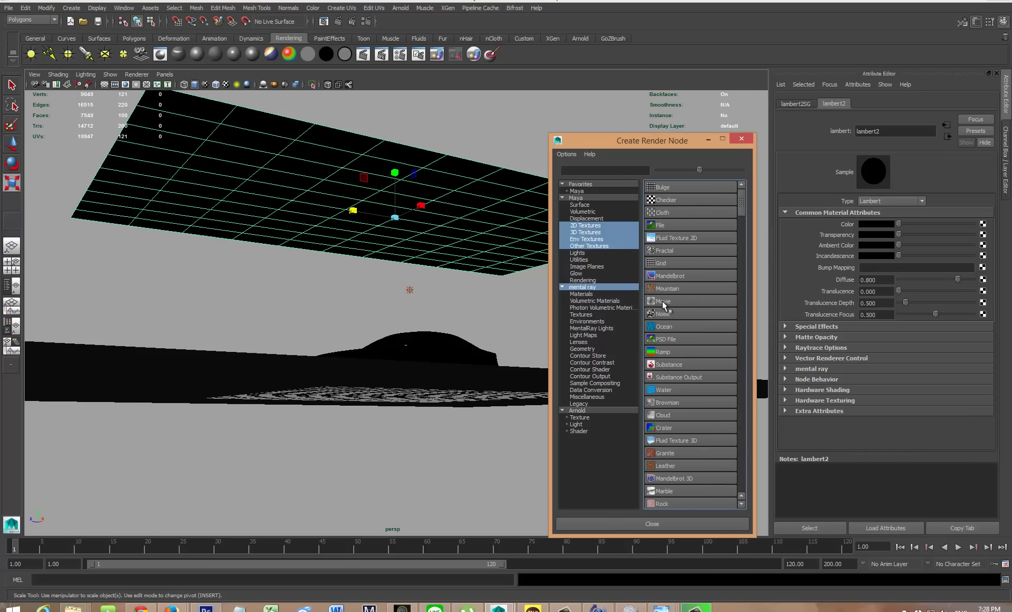
left_click(659, 351)
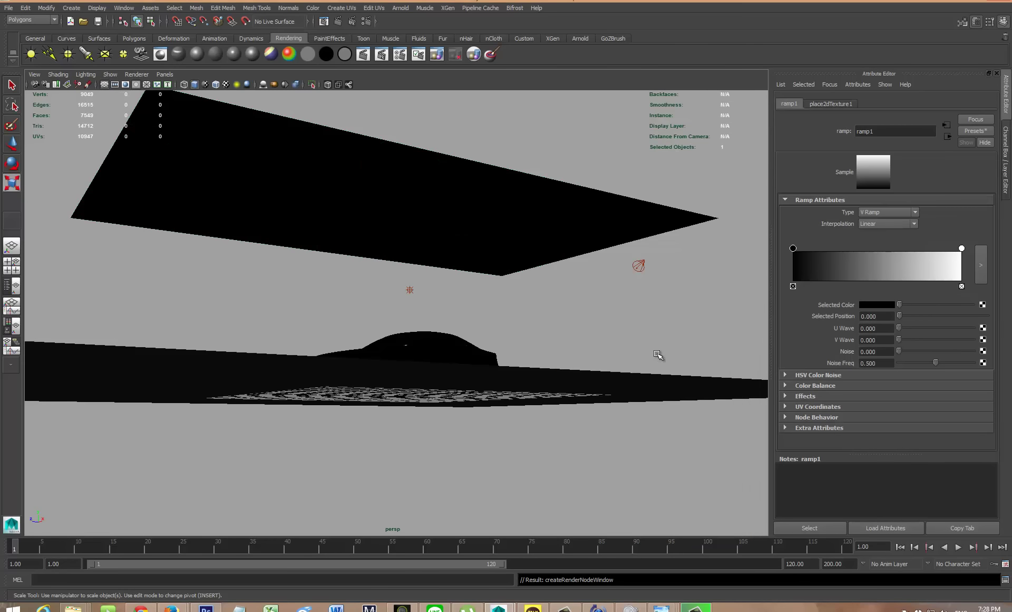
left_click(226, 84)
left_click_drag(506, 215, 506, 287, "alt")
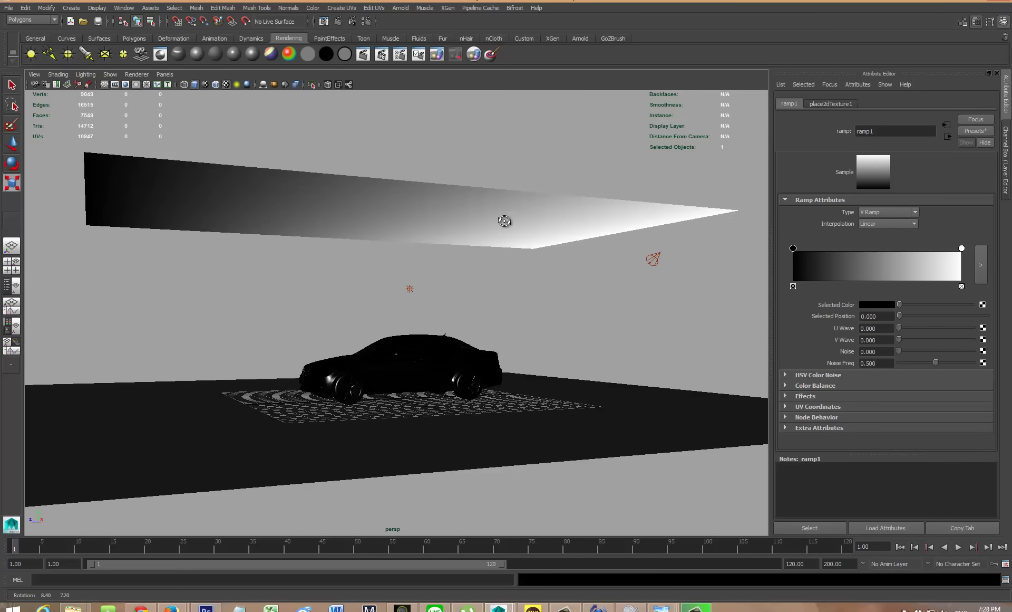
Try the Diagonal, Radial, Box and Circular ramp types on the overhead plane.
left_click(896, 211)
left_click(884, 235)
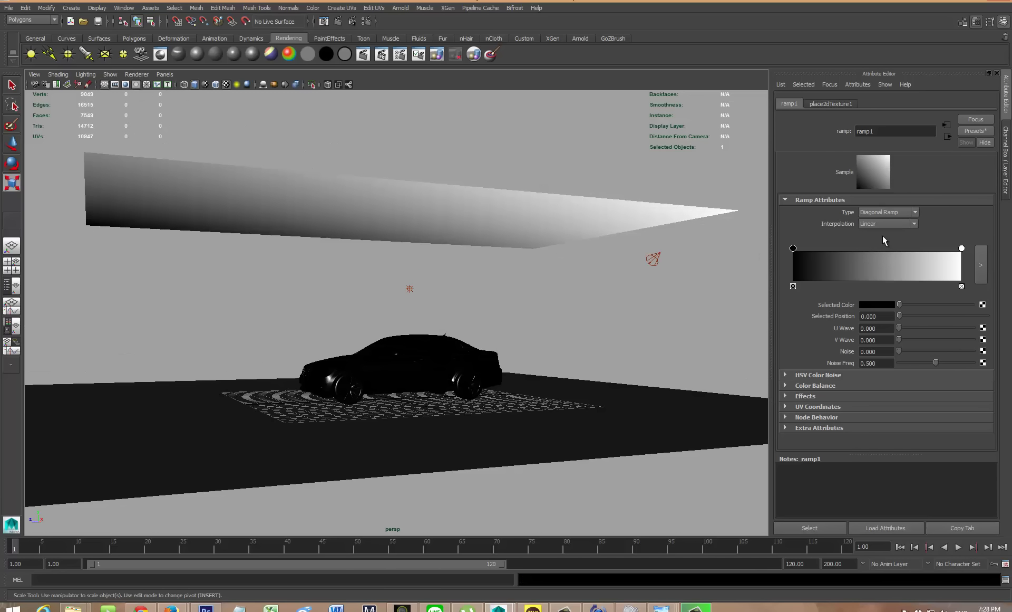
left_click(877, 213)
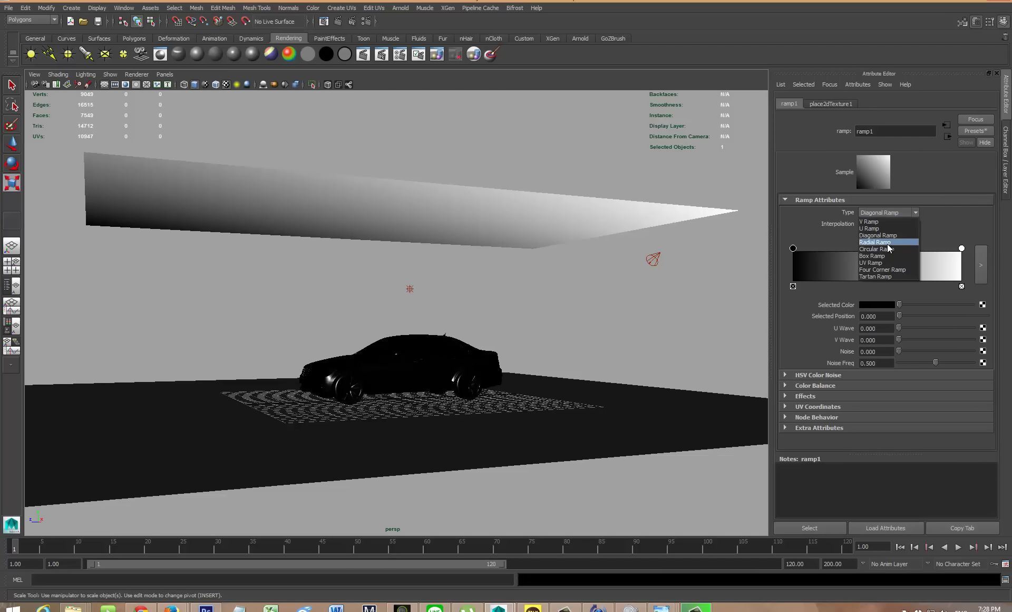
left_click(888, 242)
left_click(887, 211)
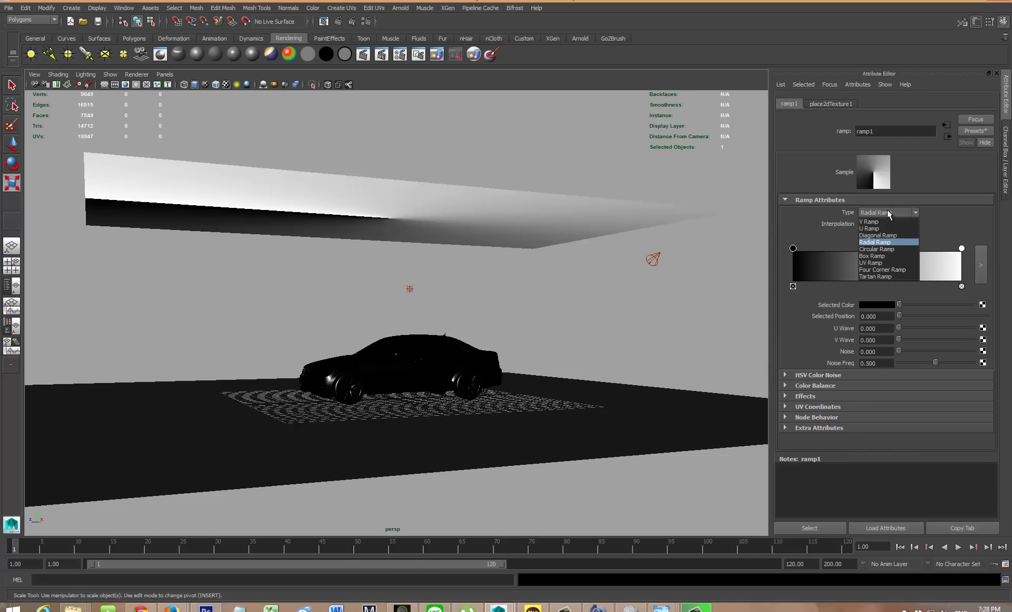
left_click(881, 255)
left_click_drag(538, 186, 526, 194, "alt")
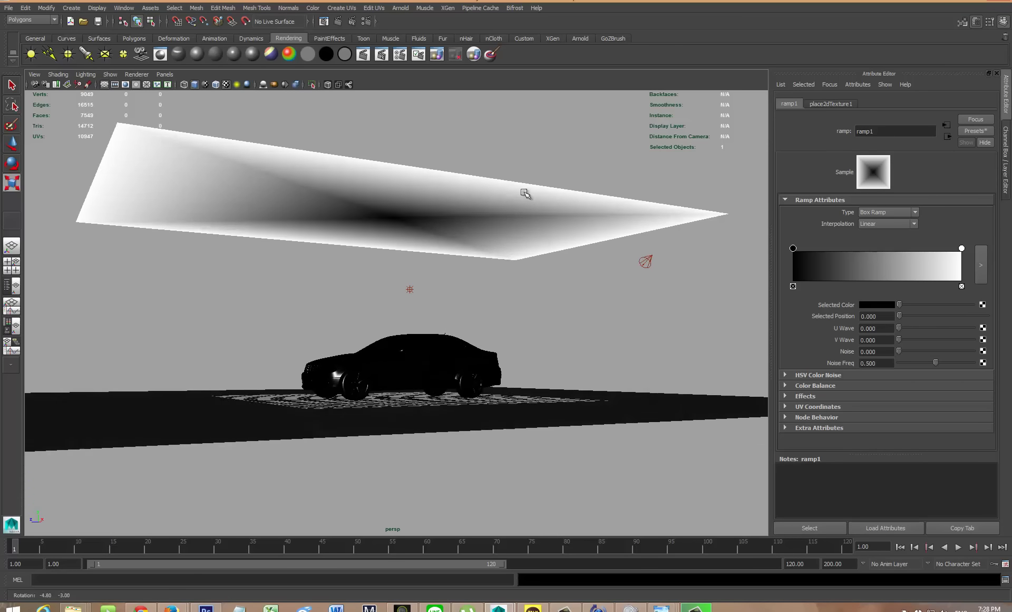
left_click(886, 213)
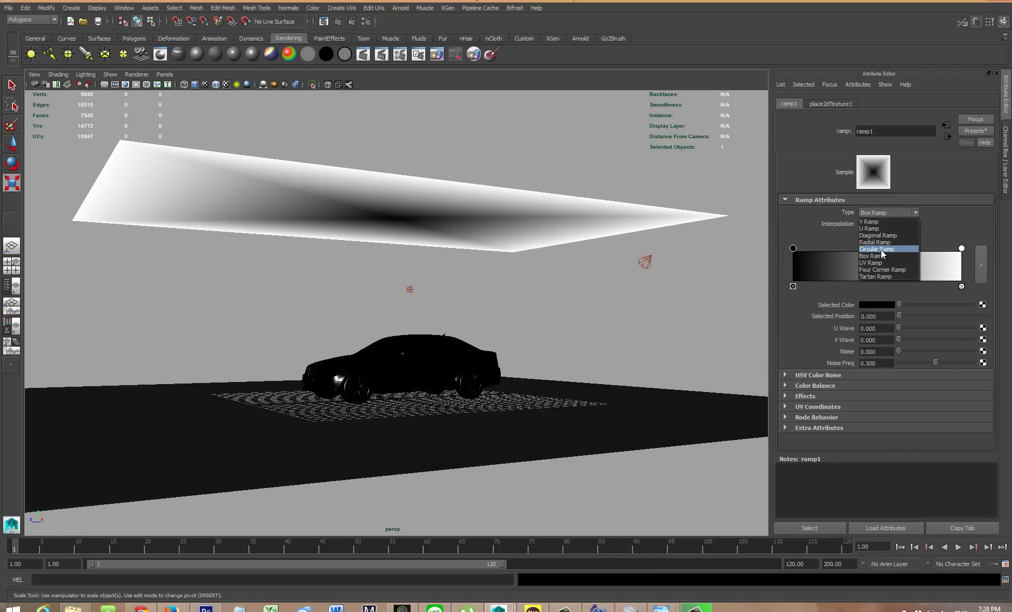
left_click(881, 249)
left_click_drag(543, 193, 452, 264, "alt")
key("r")
Compare the Four Corner, Tartan, Box, UV, Circular, Radial and Diagonal ramp types on the overhead plane.
left_click(889, 211)
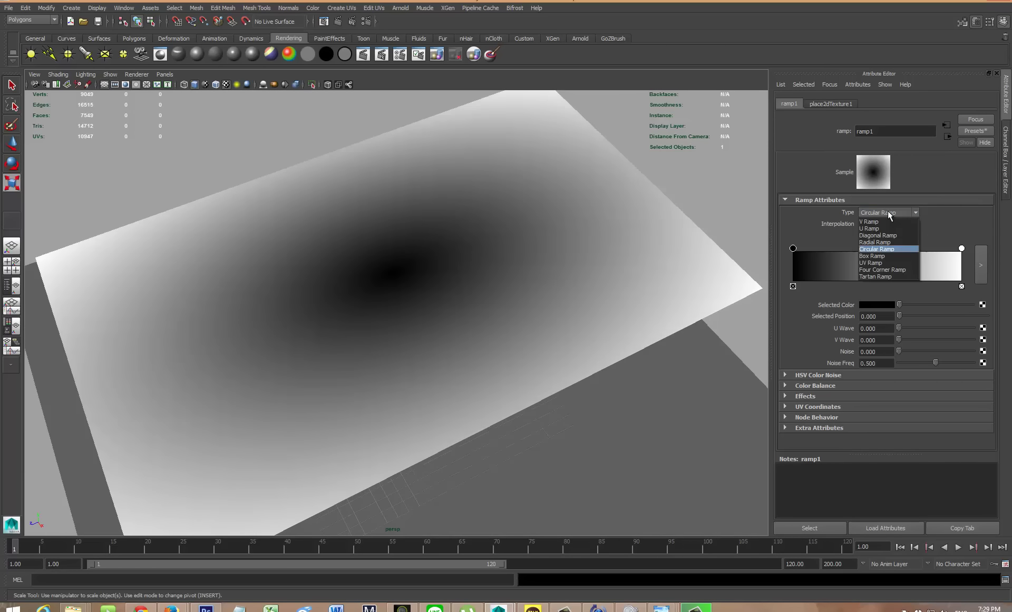
left_click(894, 270)
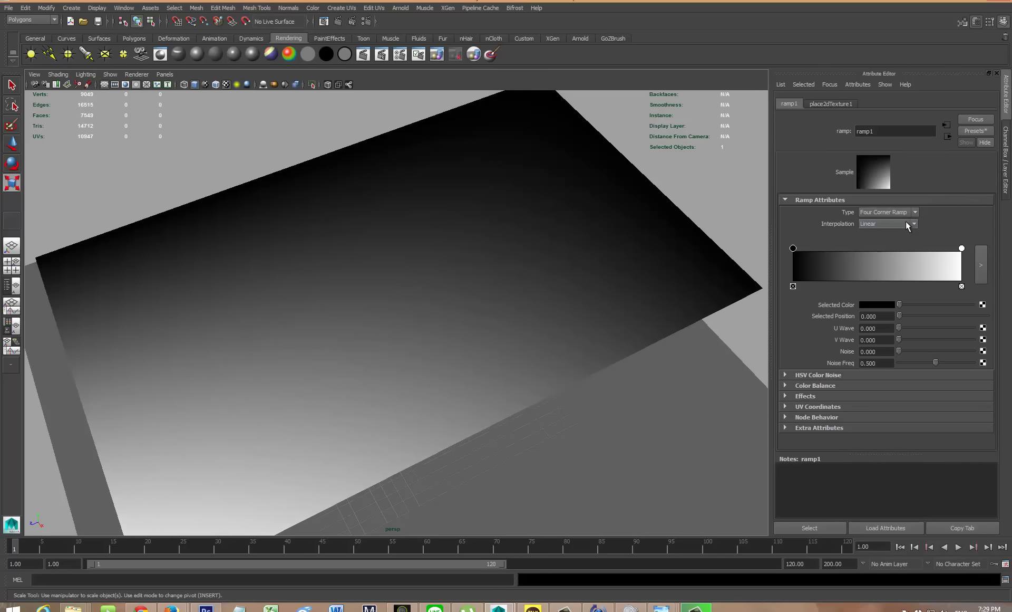
left_click(903, 211)
left_click(891, 277)
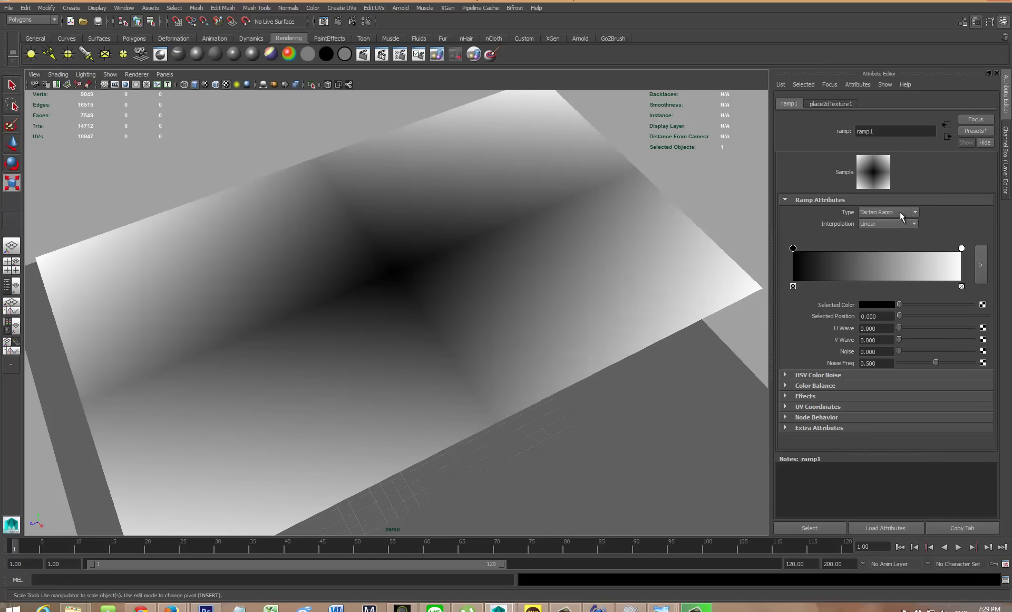
left_click(900, 211)
left_click(880, 255)
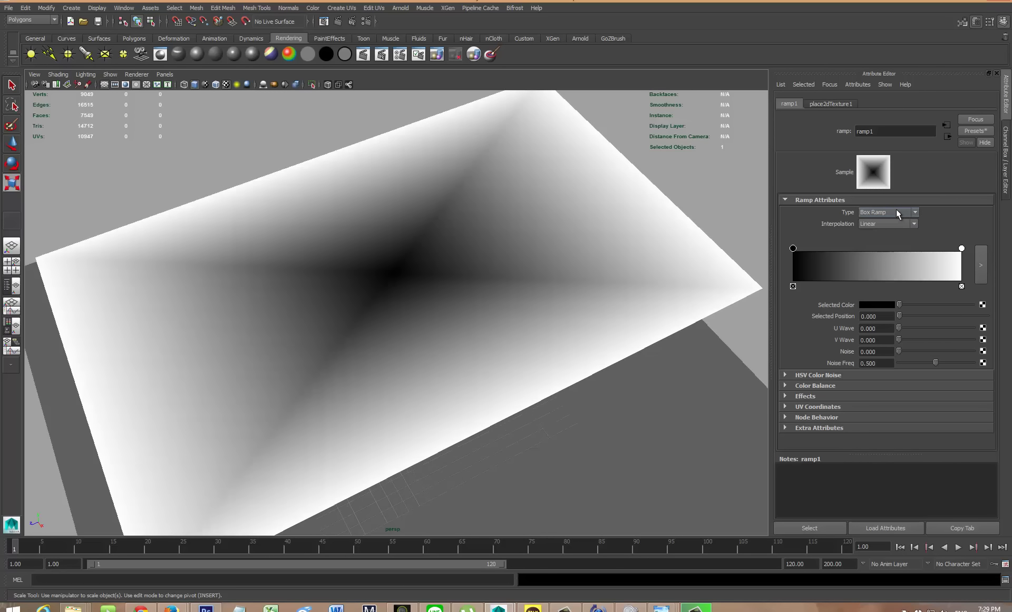
left_click(896, 210)
left_click(885, 262)
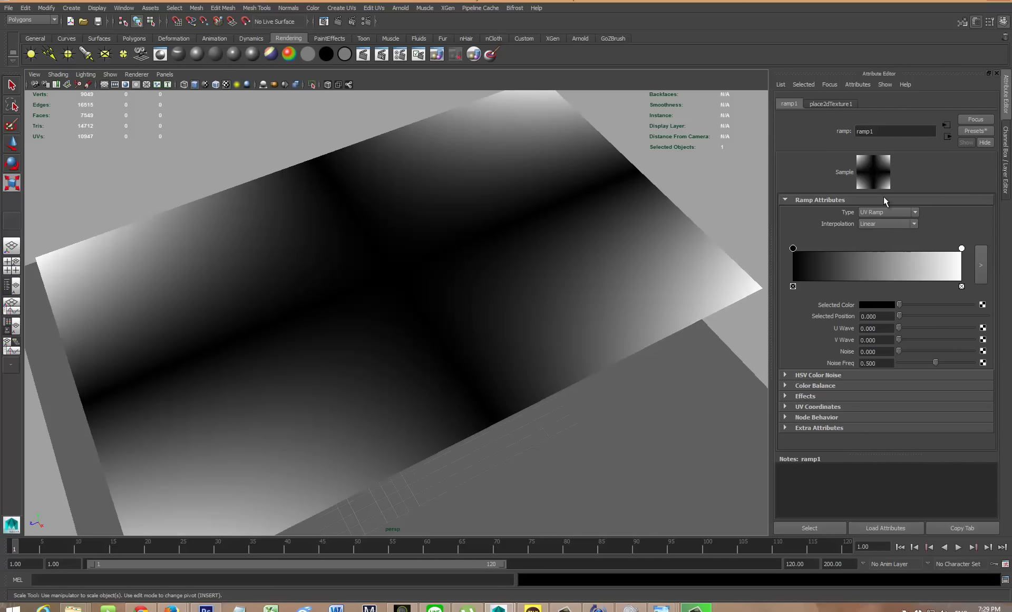
left_click(889, 210)
left_click(884, 249)
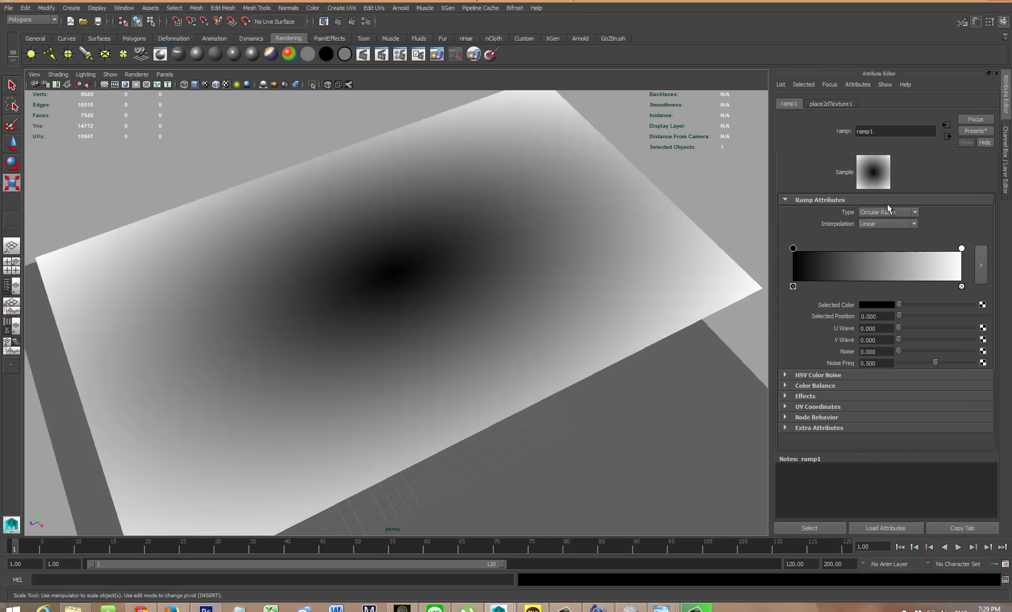
left_click(887, 209)
left_click(888, 242)
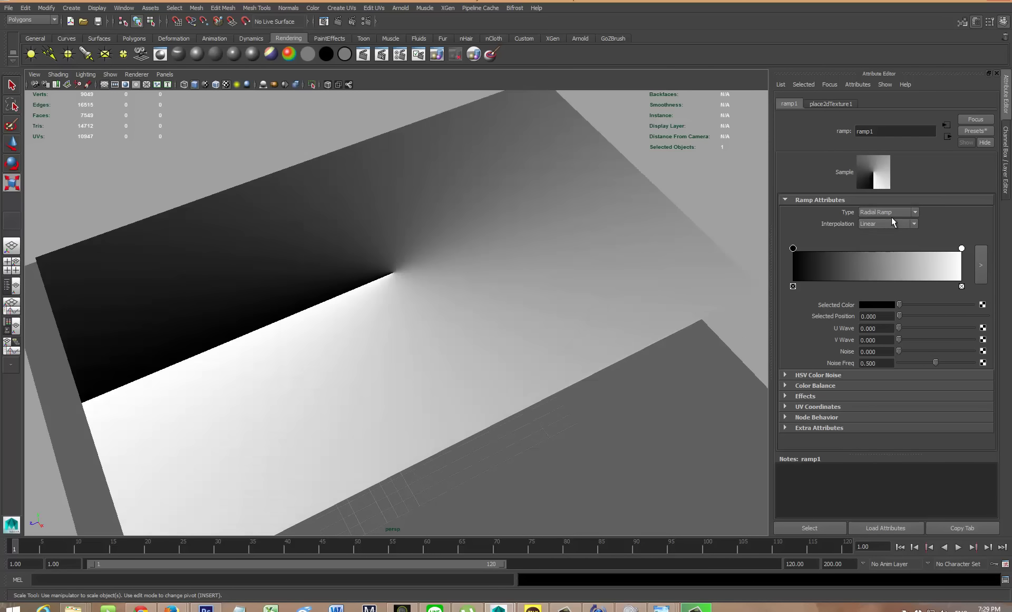
left_click(891, 214)
left_click(891, 235)
Set the ramp to Circular Ramp, with the white handle at about 0.14 and the black handle at about 0.74.
left_click(894, 212)
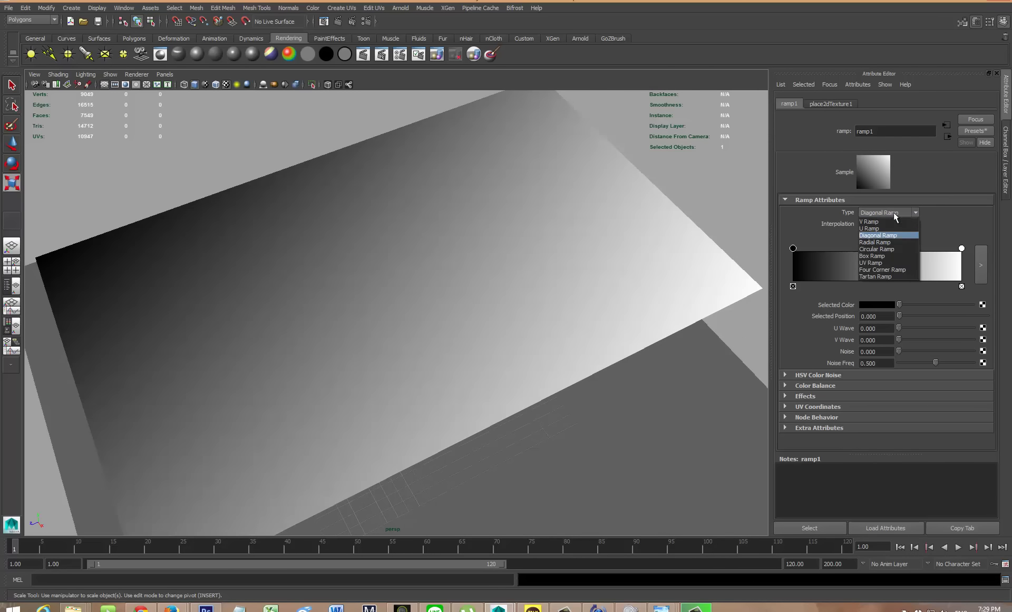
left_click(888, 249)
left_click_drag(531, 244, 865, 249, "alt")
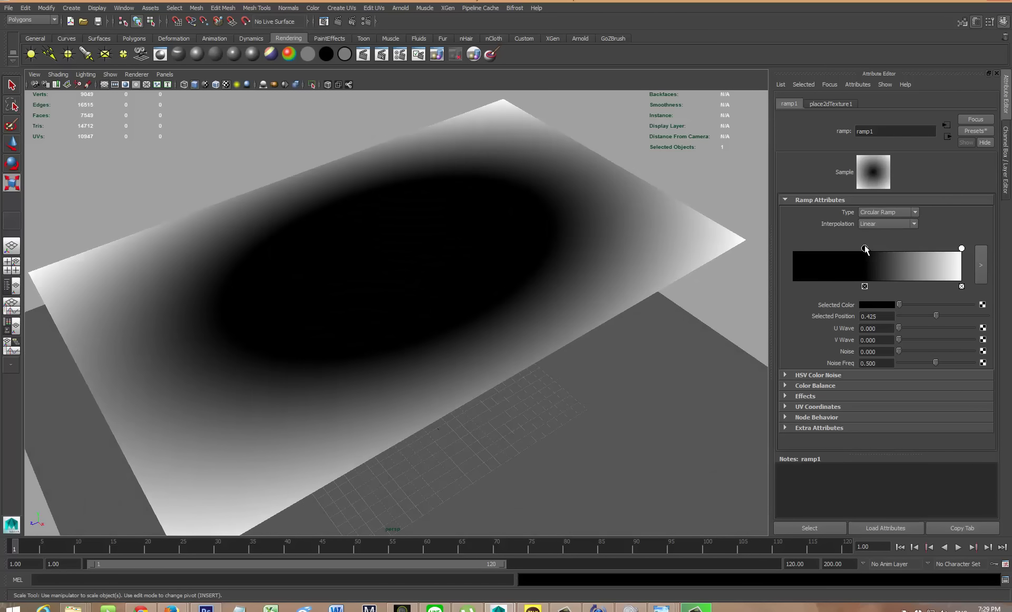
mouse_move(962, 248)
left_mouse_down()
mouse_move(844, 247)
mouse_move(952, 249)
left_mouse_up()
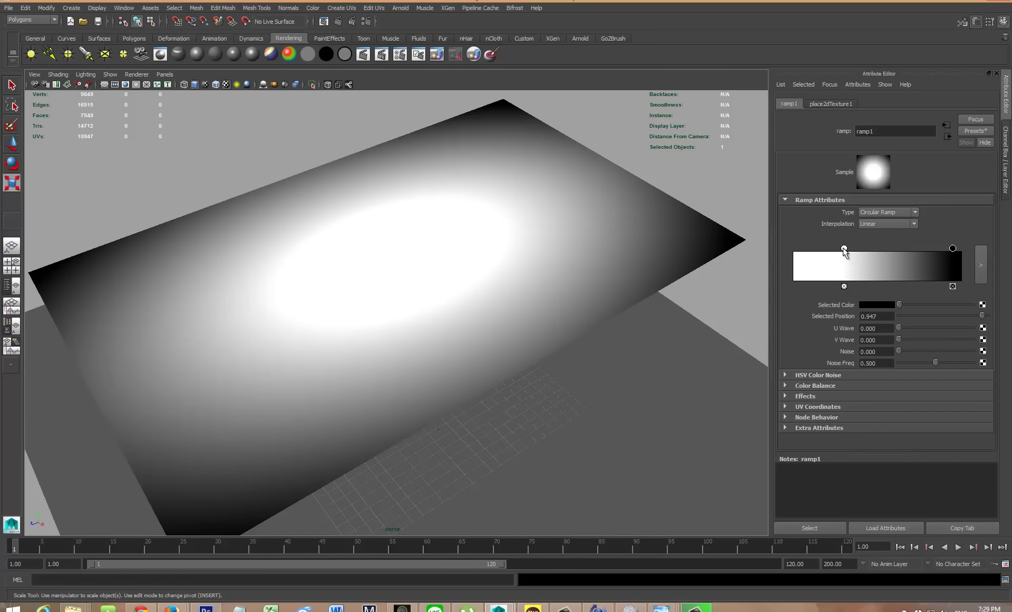
left_click_drag(844, 247, 761, 242)
left_click_drag(951, 249, 917, 248)
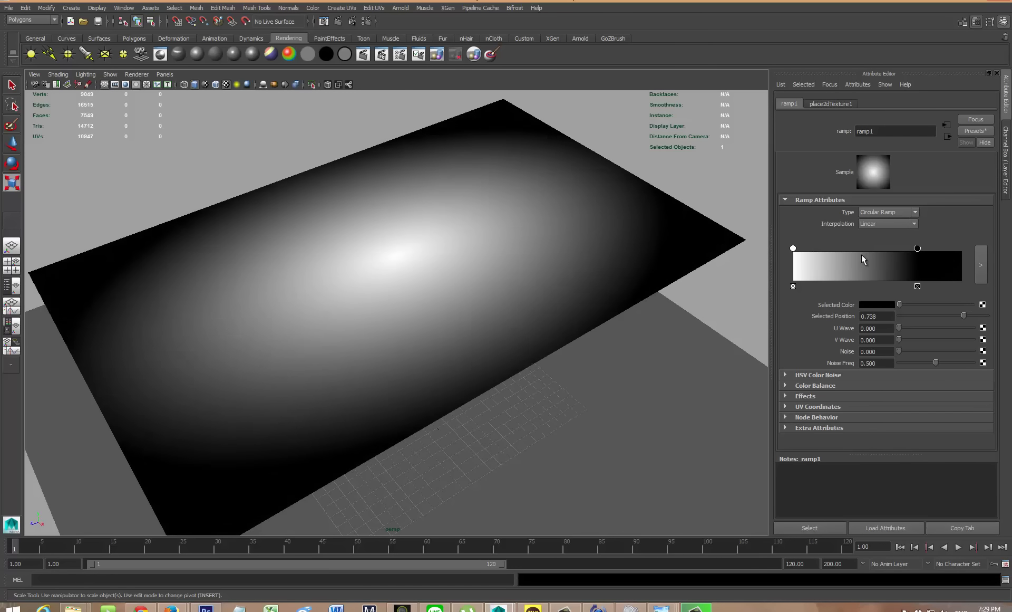
left_click_drag(795, 250, 815, 253)
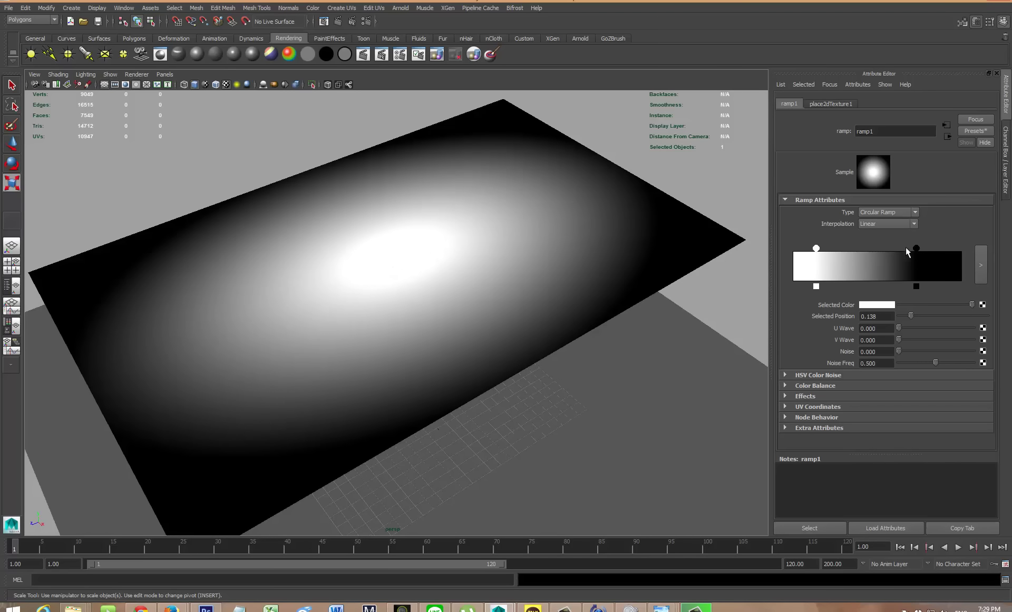
Raise the brightness value of the ramp's white color, placing the white handle at 0 and the black handle at about 0.65.
mouse_move(916, 248)
left_mouse_down()
mouse_move(883, 242)
mouse_move(903, 248)
left_mouse_up()
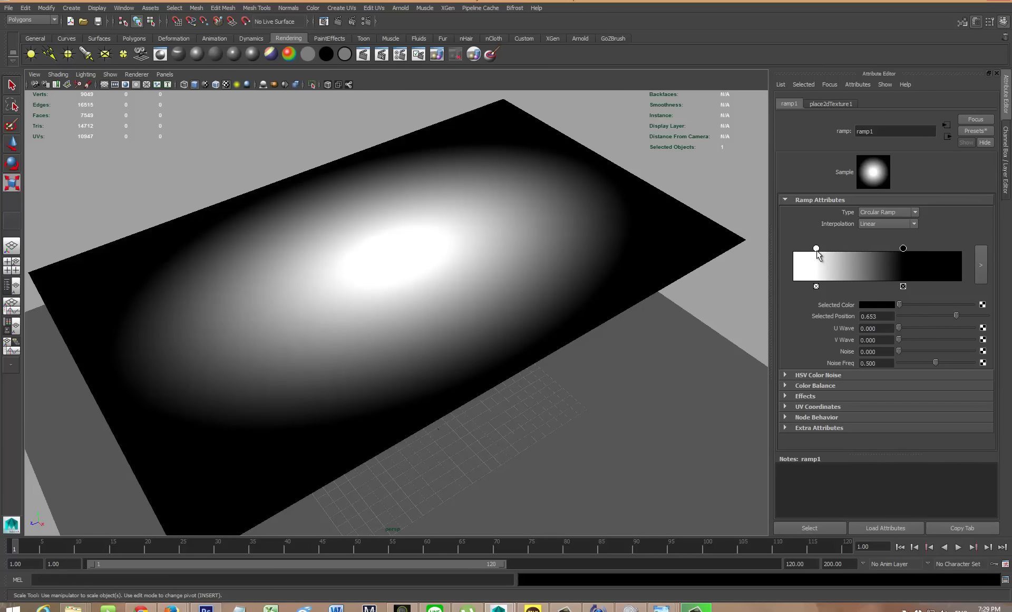
left_click_drag(817, 250, 818, 248)
left_click(886, 304)
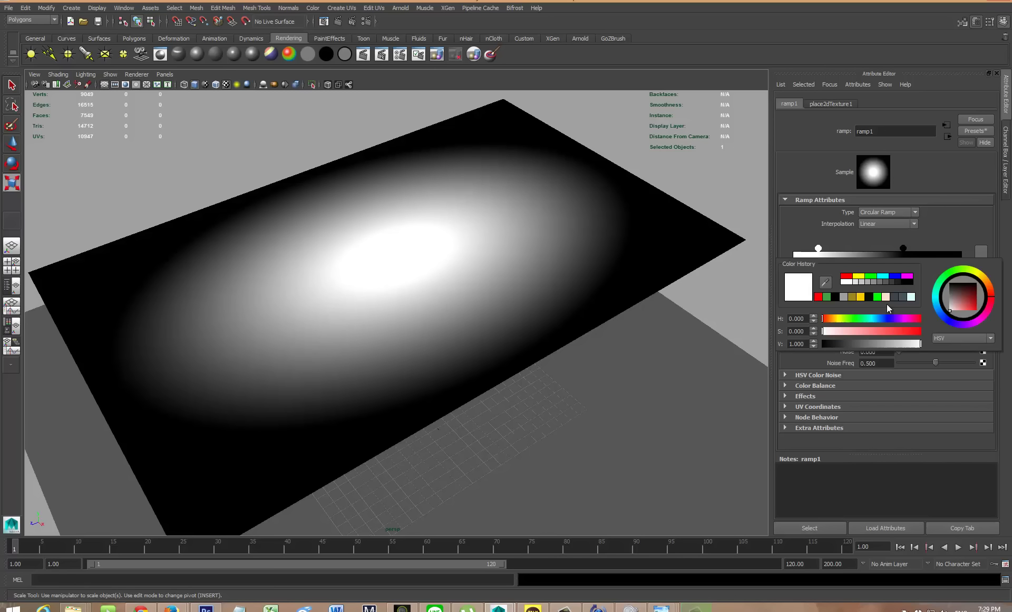
double_click(806, 343)
key("Return")
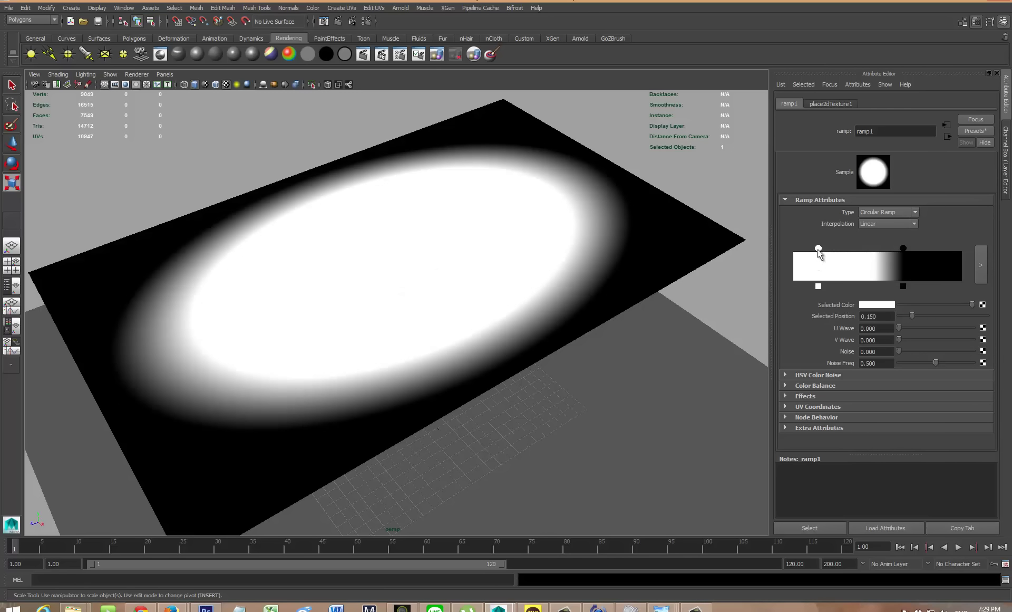
left_click_drag(818, 248, 786, 245)
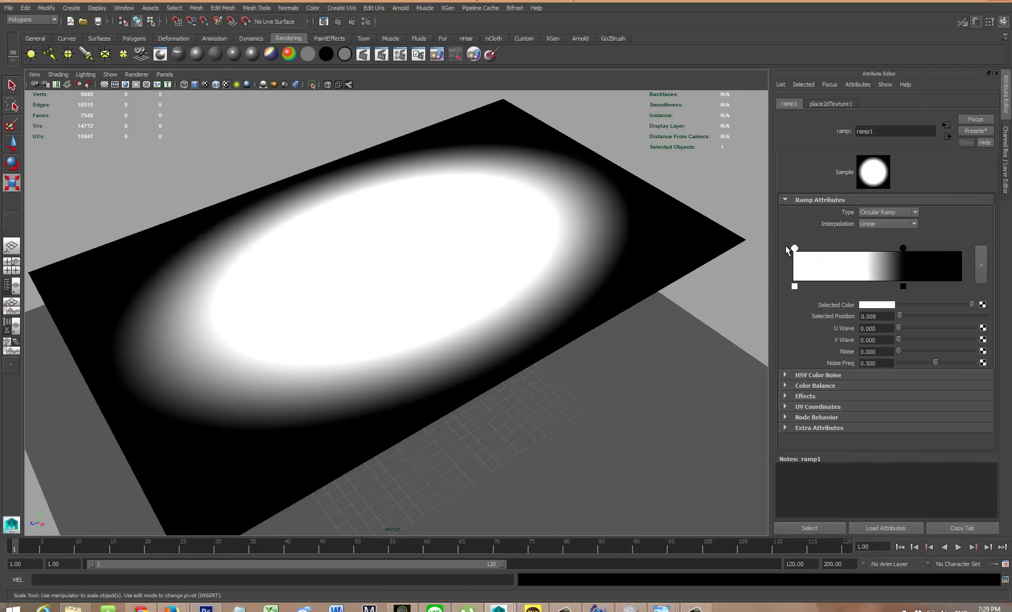
Render the car from a front three-quarter view to check the softbox reflections, then close the render.
left_click_drag(422, 292, 548, 278, "alt")
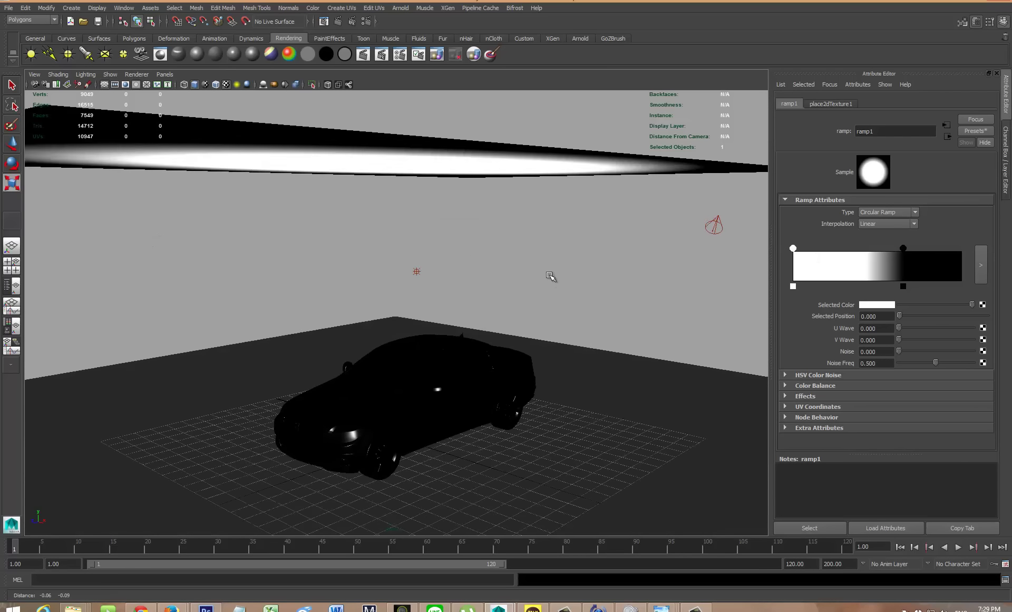
right_click_drag(548, 278, 550, 310, "alt")
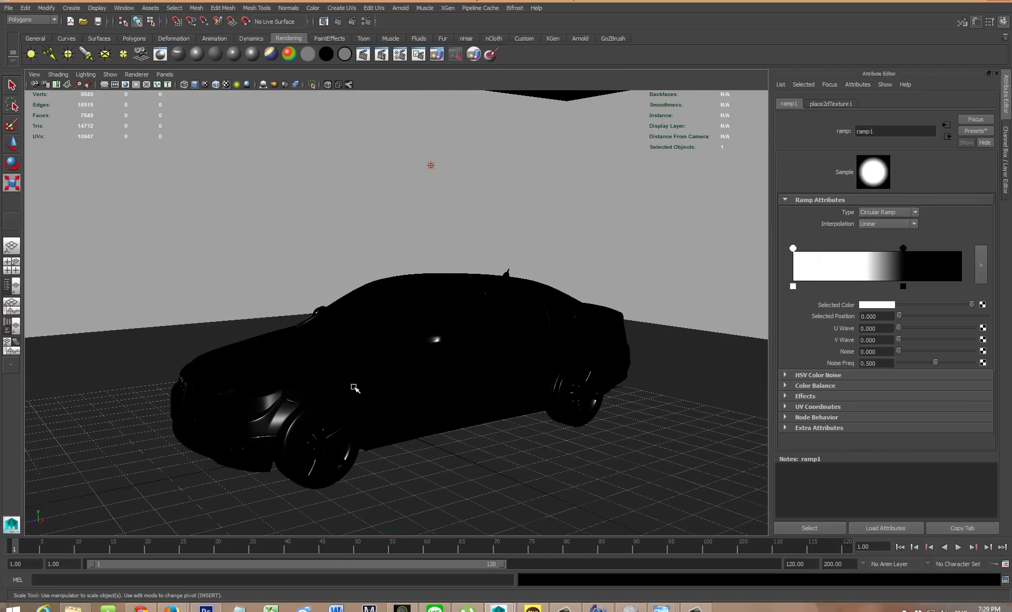
left_click(338, 22)
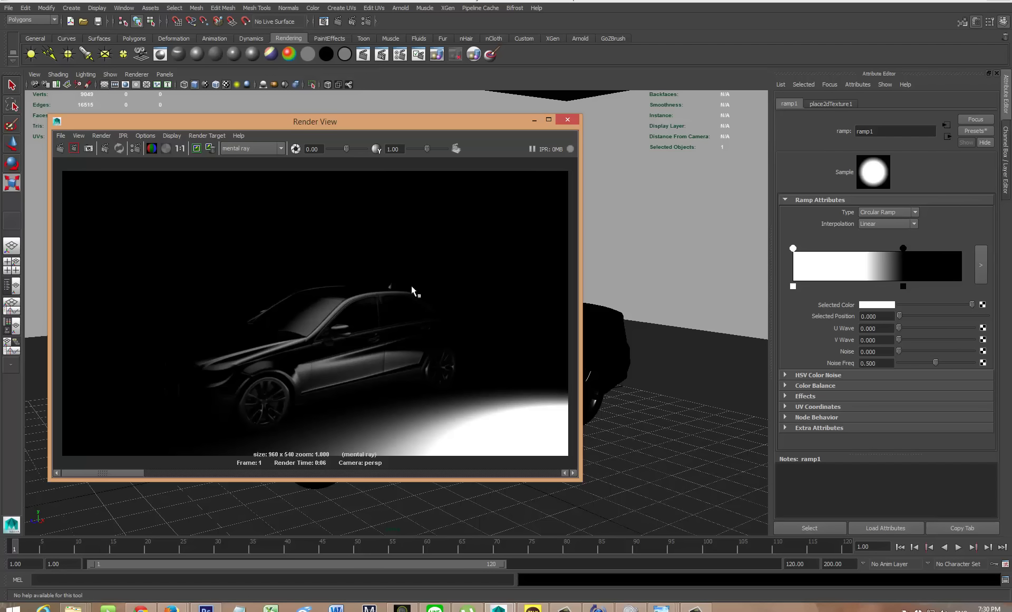
left_click(567, 119)
Select the overhead ramp plane and shift it sideways above the car.
left_click_drag(401, 248, 416, 308, "alt")
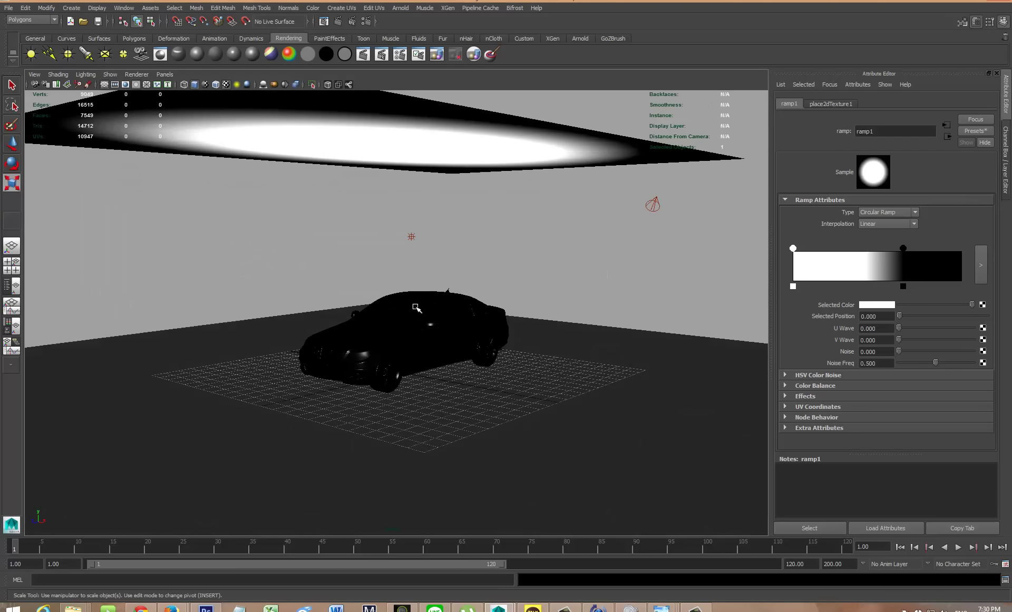
right_click_drag(416, 308, 575, 327, "alt")
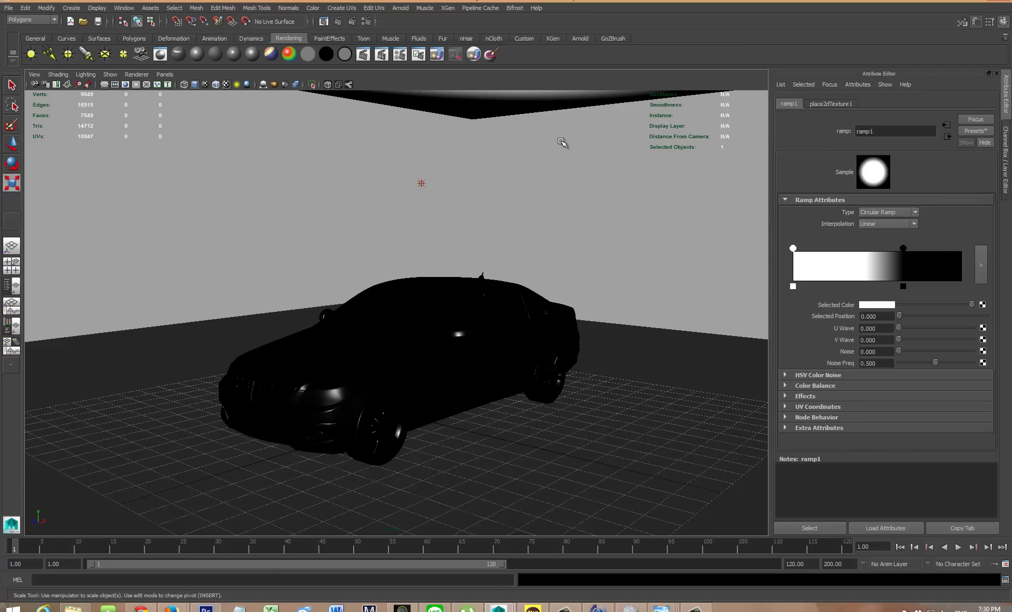
scroll(552, 227, "down", 3)
scroll(447, 221, "down", 1)
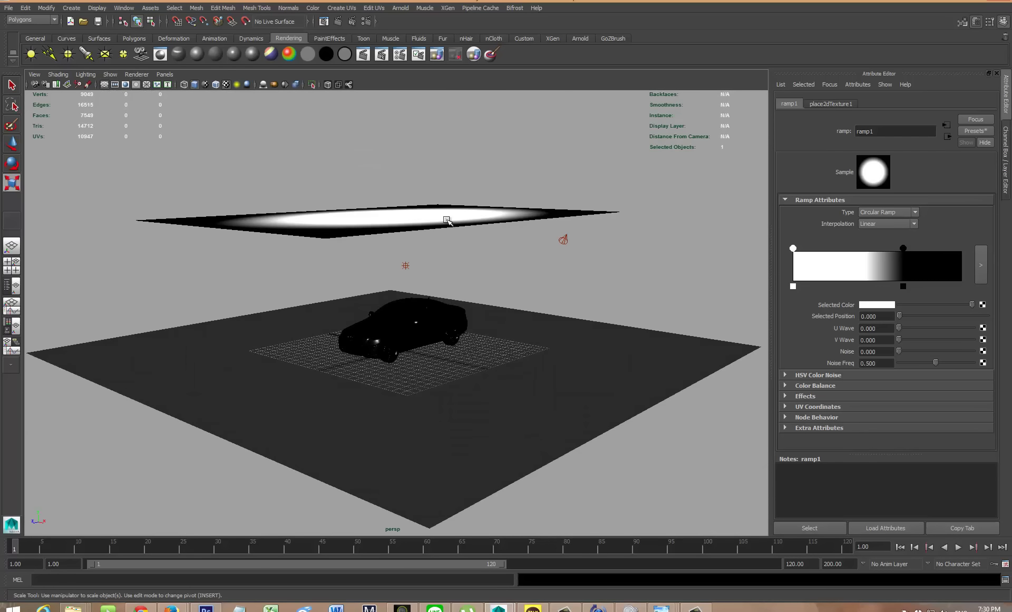
left_click(447, 220)
left_click_drag(364, 219, 327, 232)
key("w")
left_click_drag(432, 228, 432, 254)
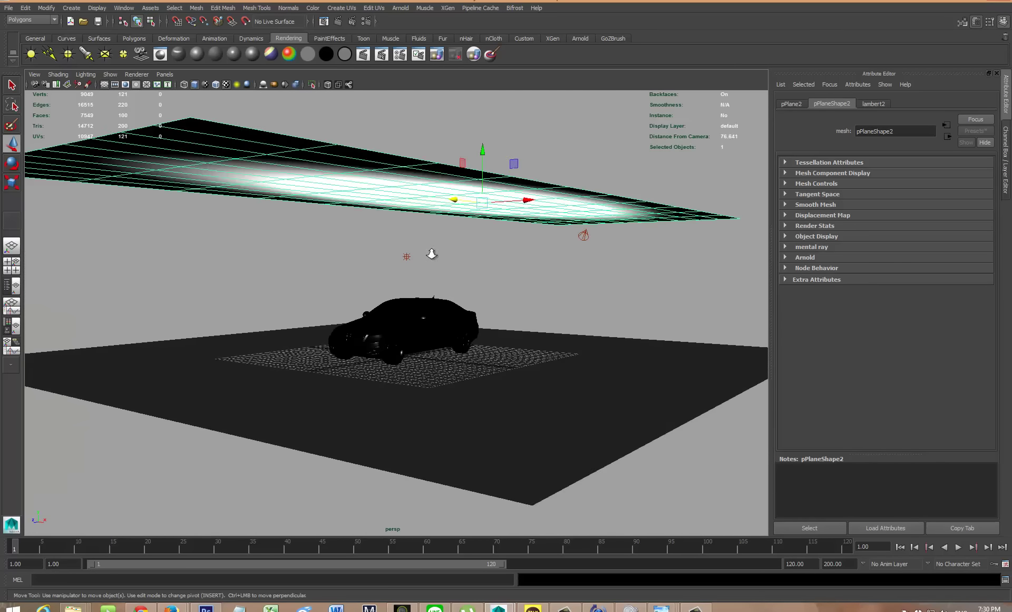
Render a closer front three-quarter view of the car with the shifted overhead plane, and close the render.
right_click_drag(432, 254, 556, 275, "alt")
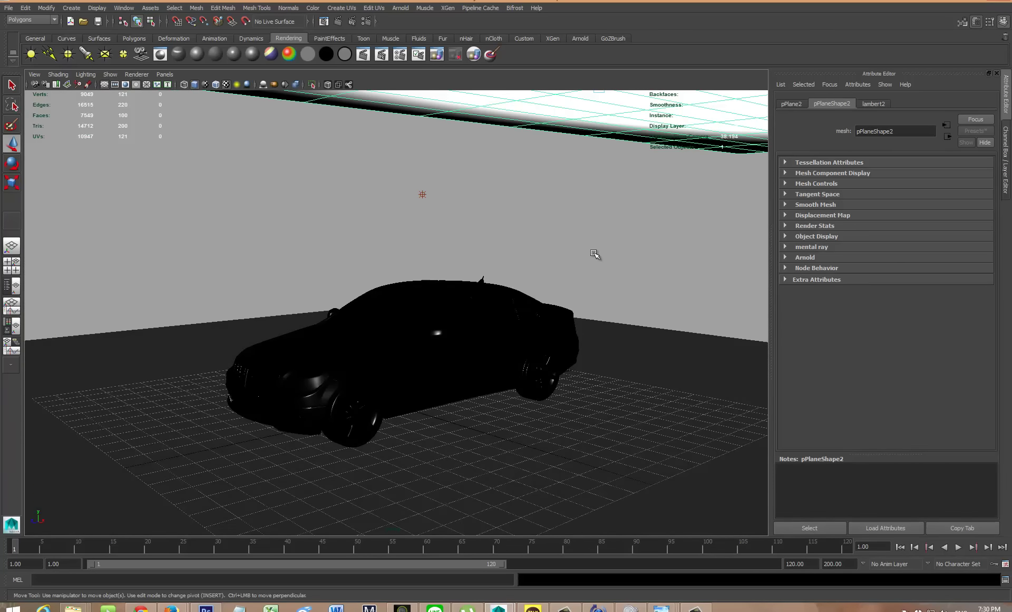
scroll(369, 148, "up", 3)
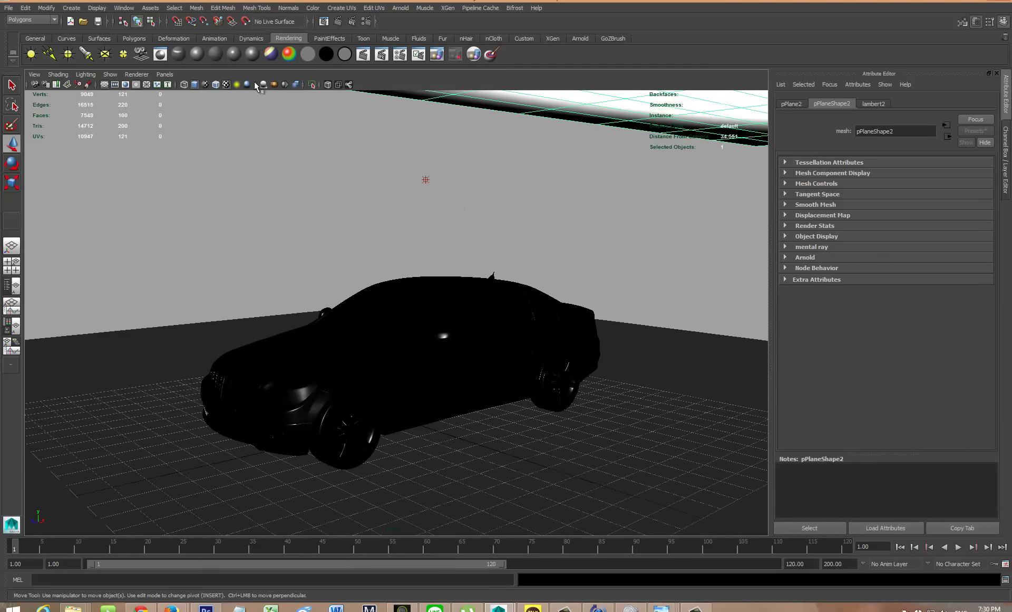
left_click(339, 23)
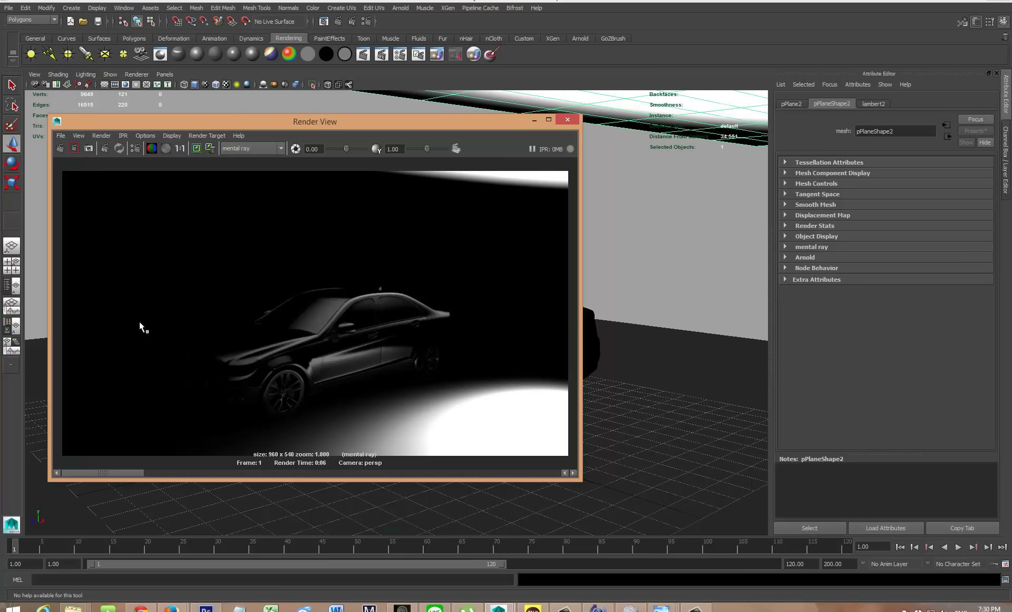
left_click(568, 120)
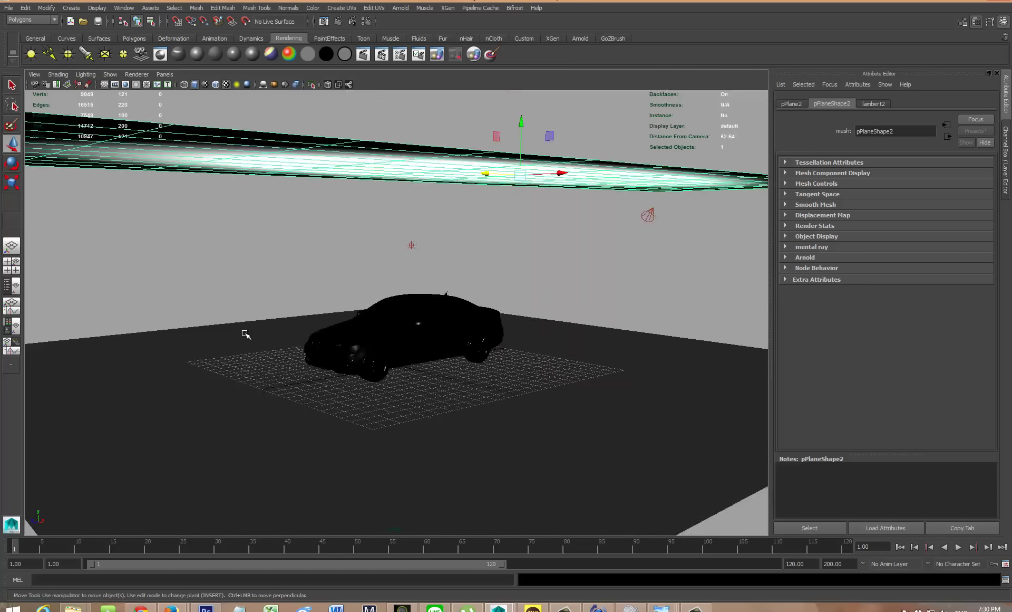
Duplicate the floor plane and move the copy to one side of the car.
left_click_drag(266, 328, 180, 227, "alt")
left_click(181, 227)
left_click(224, 335)
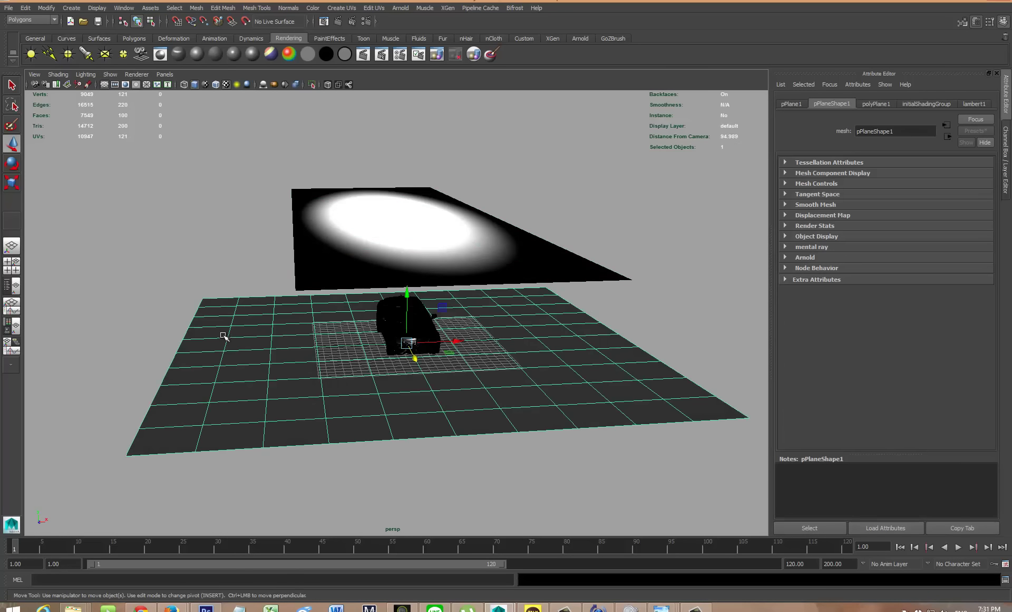
key("ctrl+d")
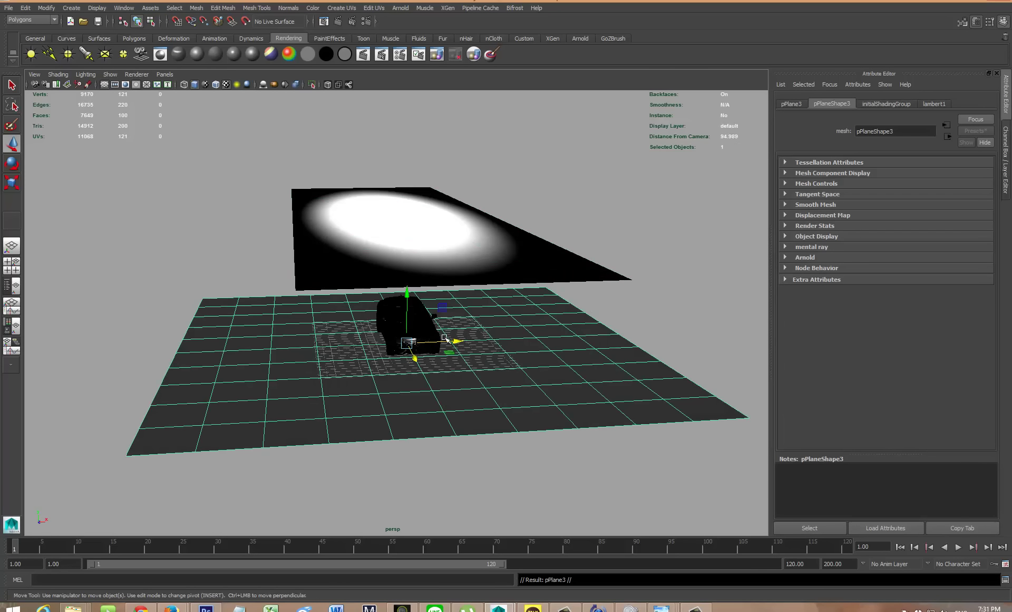
left_click_drag(448, 340, 318, 338)
Rotate the duplicated plane into a steep wall, scale it down and position it beside the car.
key("e")
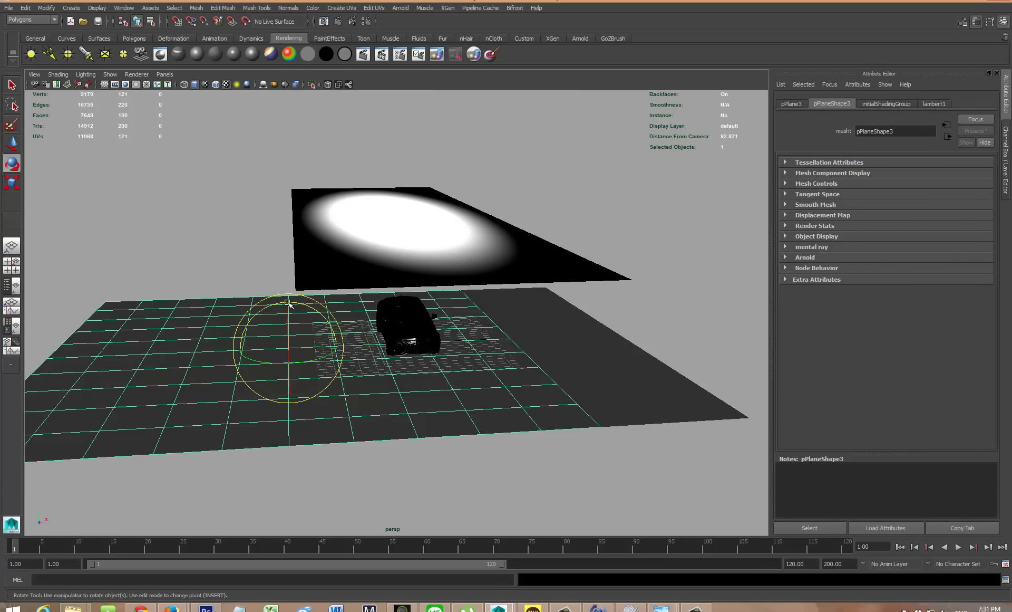
left_click_drag(288, 302, 237, 310)
key("w")
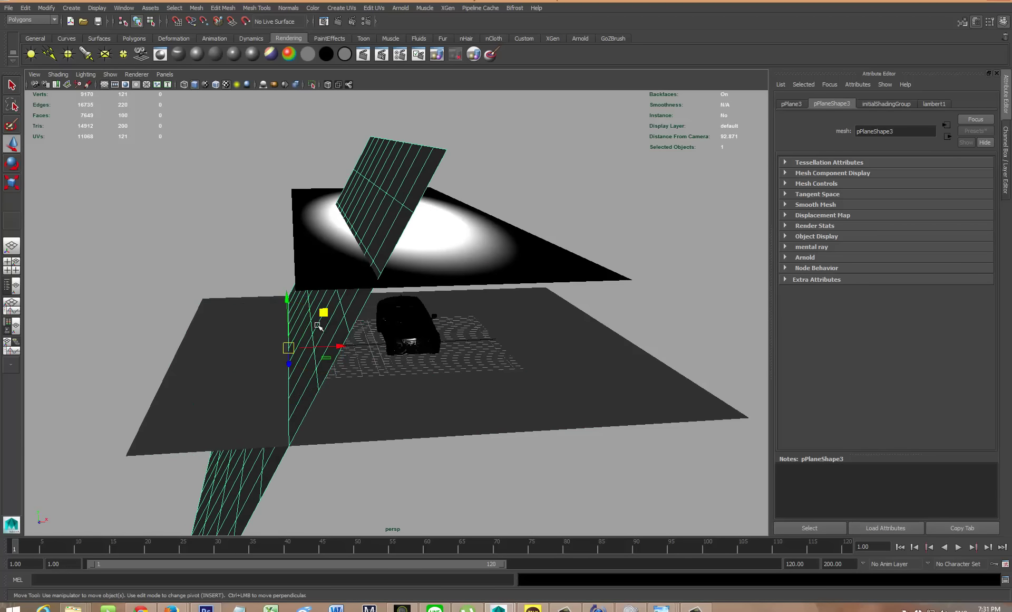
key("r")
left_click_drag(289, 348, 254, 334)
key("w")
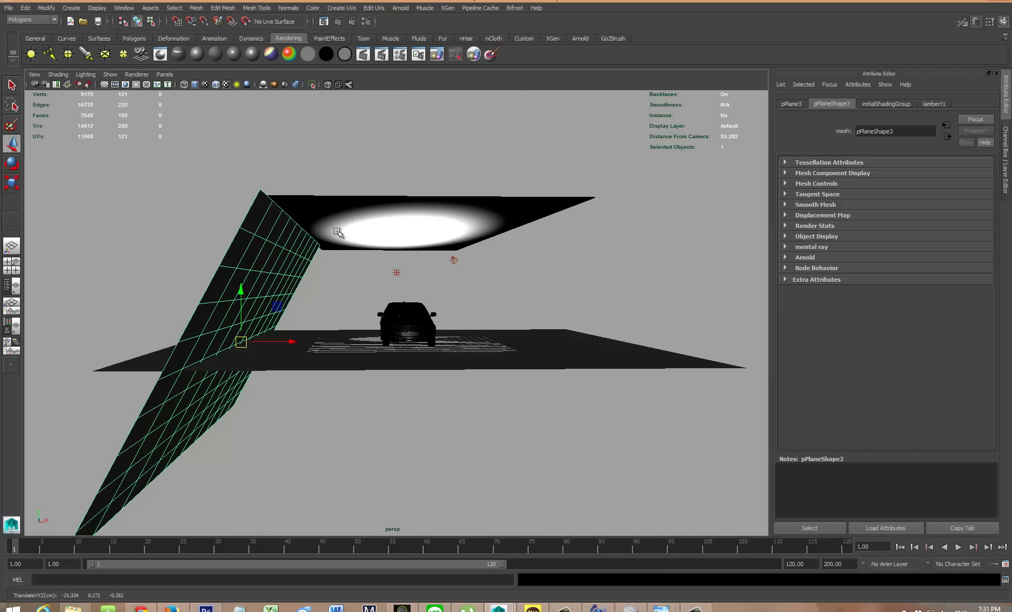
Assign a new Lambert material to the slanted wall plane beside the car.
left_click_drag(345, 234, 282, 243, "alt")
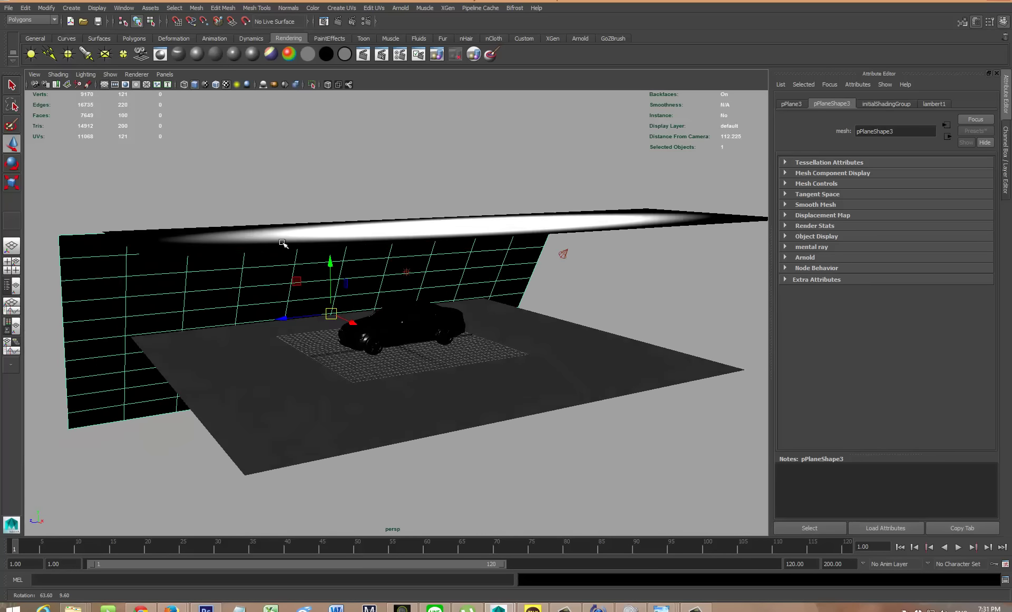
scroll(325, 279, "up", 5)
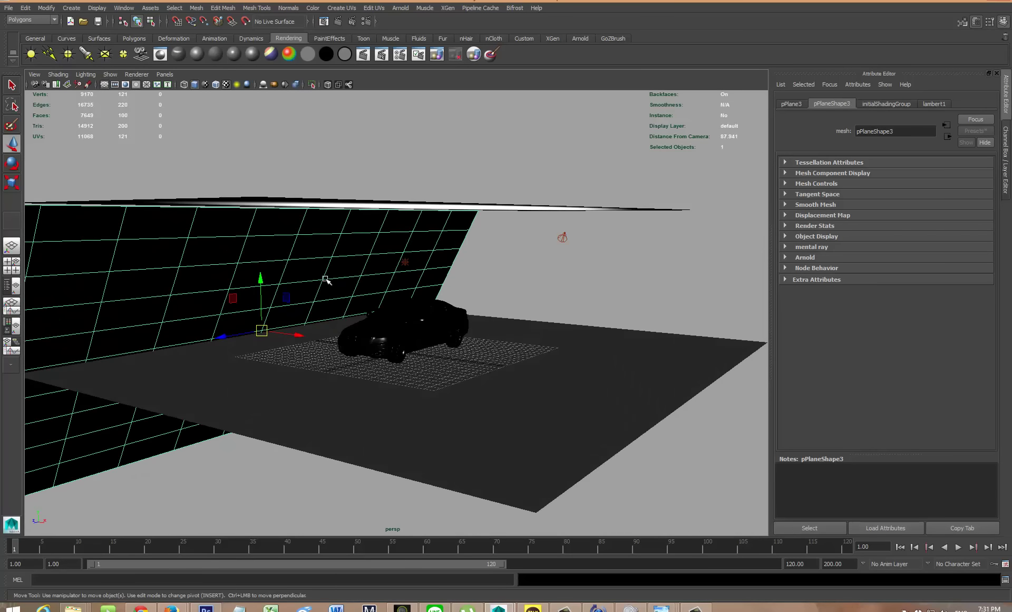
left_click_drag(325, 279, 255, 267, "alt")
right_click_drag(254, 266, 323, 499)
left_click_drag(349, 238, 193, 161, "alt")
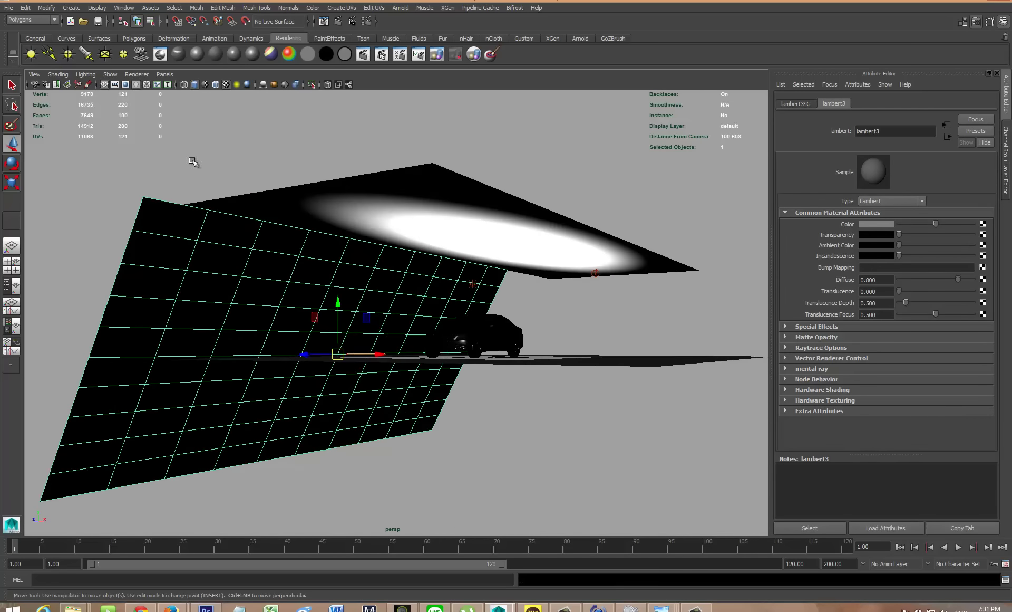
Toggle Two Sided Lighting in the viewport and set the wall plane's Lambert color to black.
left_click(86, 74)
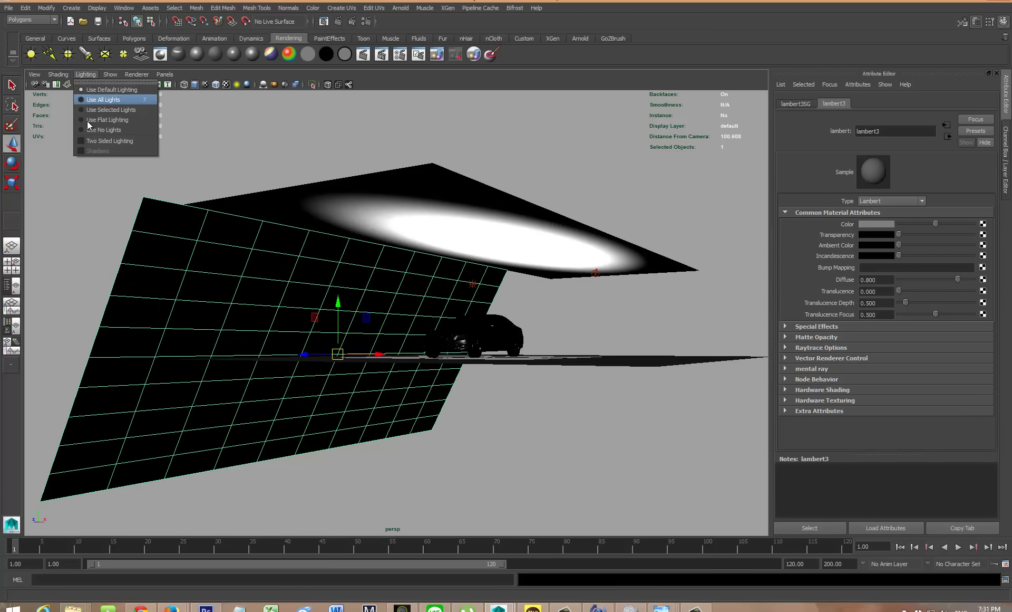
left_click(80, 140)
left_click_drag(206, 316, 259, 236, "alt")
right_click_drag(258, 236, 804, 277, "alt")
left_click_drag(925, 225, 891, 219)
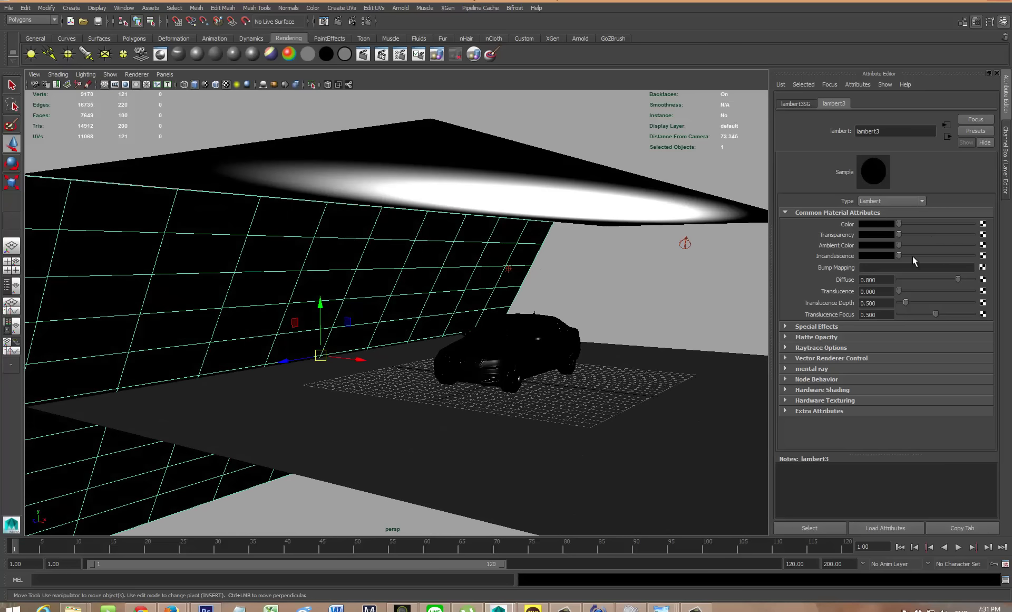